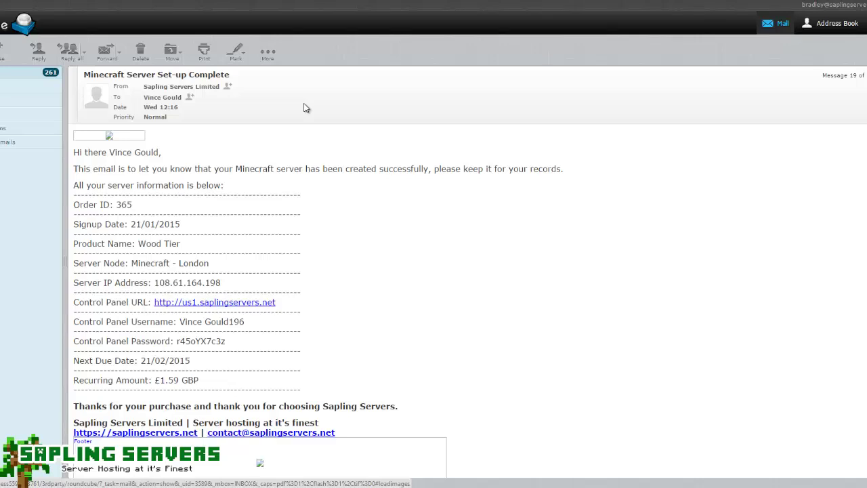
- Select the Control Panel Username and Password in the Set-up Complete email
drag(245, 322, 179, 322)
drag(229, 341, 175, 342)
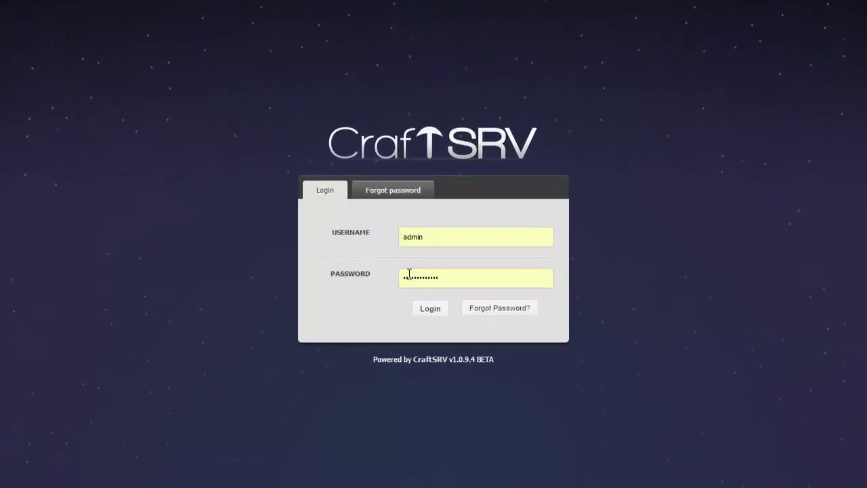
- Log in to the CraftSRV control panel and view the My Servers list
click(428, 308)
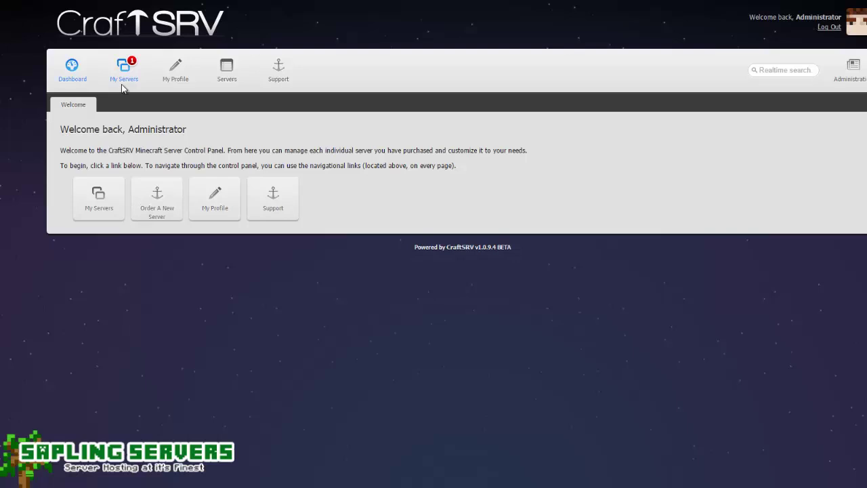
click(123, 78)
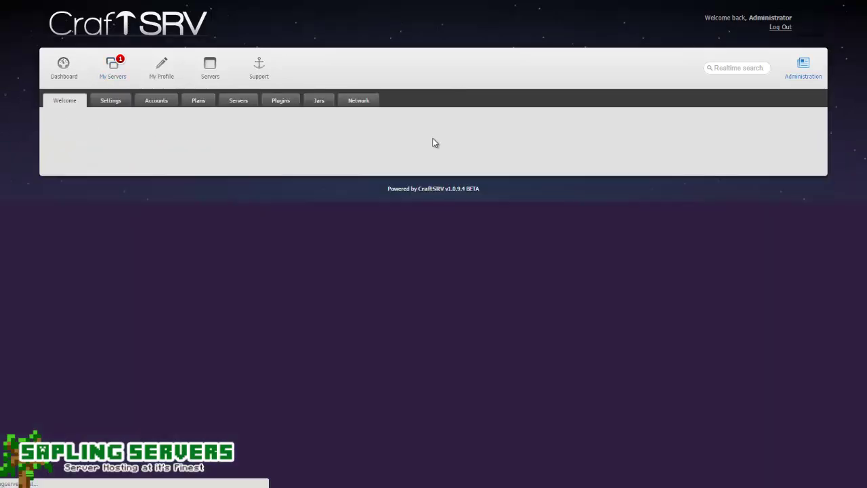
- Start a new server entry named 'Test Server' with owner Admin and plan ID 5
click(238, 100)
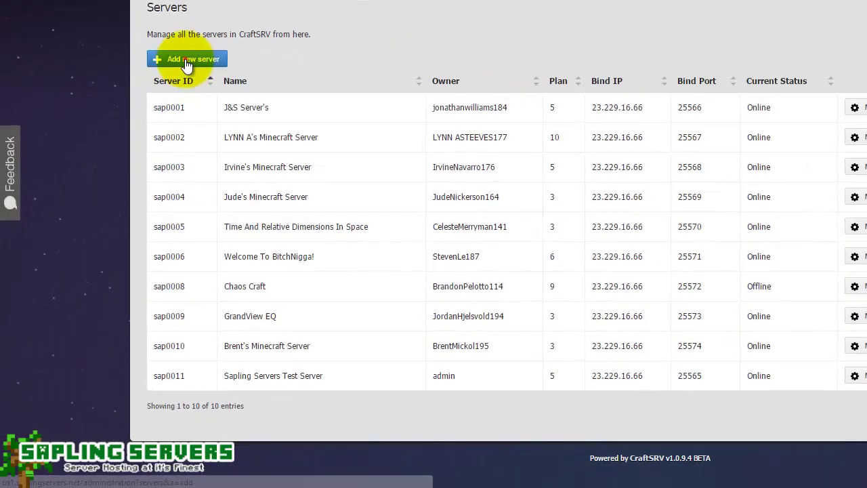
click(187, 62)
click(548, 94)
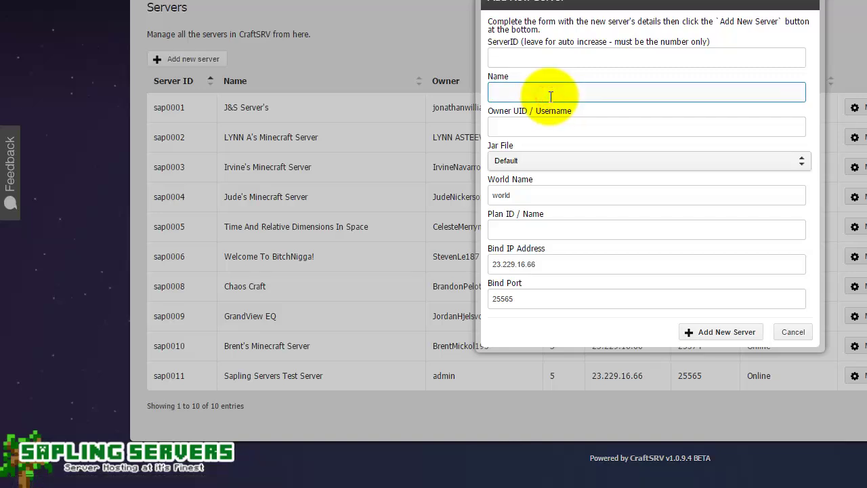
text(Test Server)
key(Tab)
text(Admin)
key(Tab)
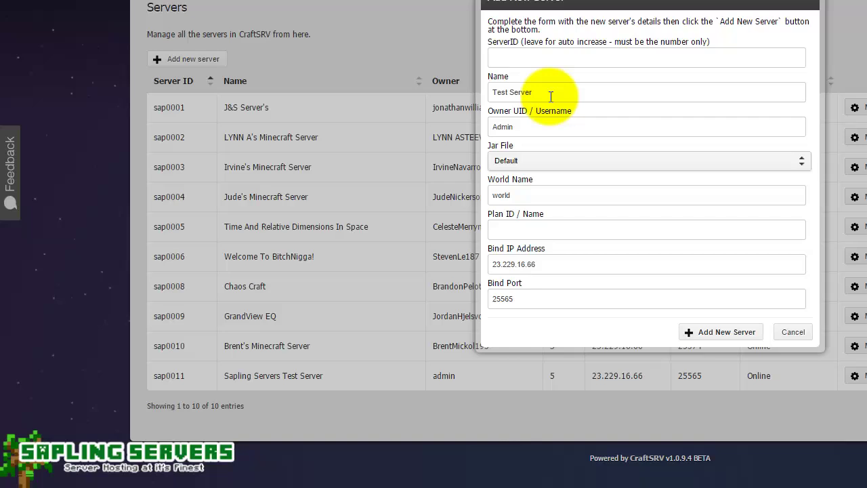
click(546, 191)
click(554, 226)
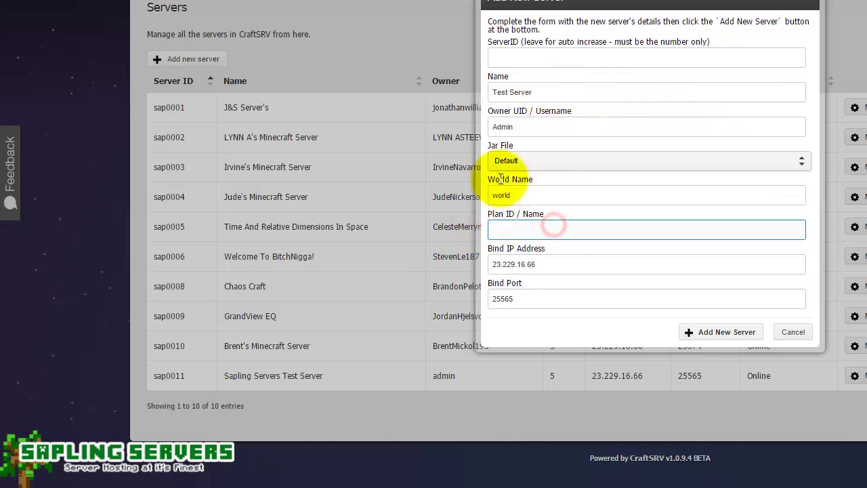
text(5)
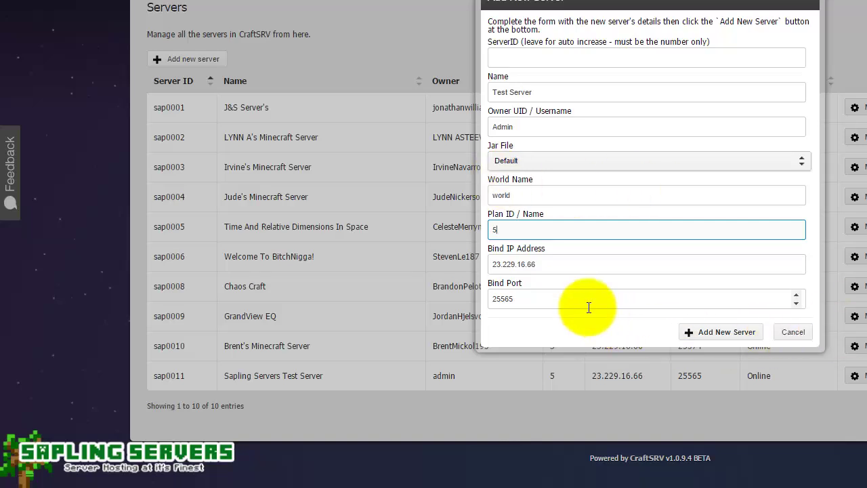
- Set the bind port to 25589 and create the server
click(573, 296)
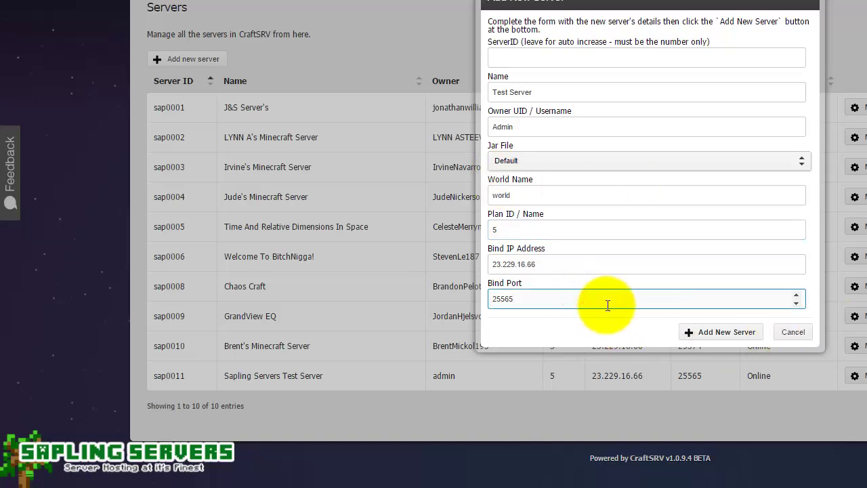
click(606, 305)
double_click(606, 305)
text(255)
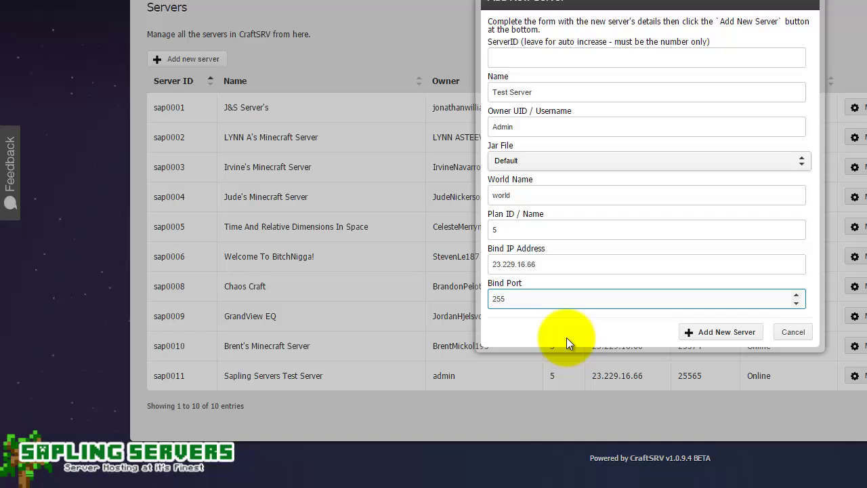
text(89)
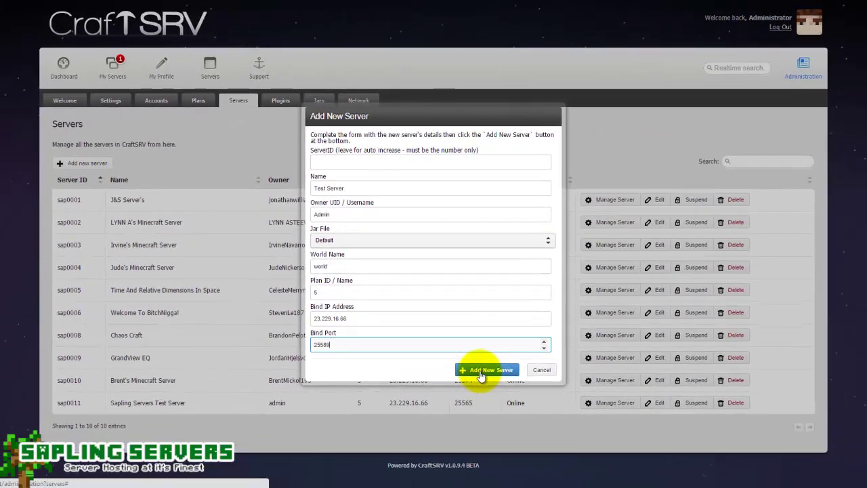
click(591, 356)
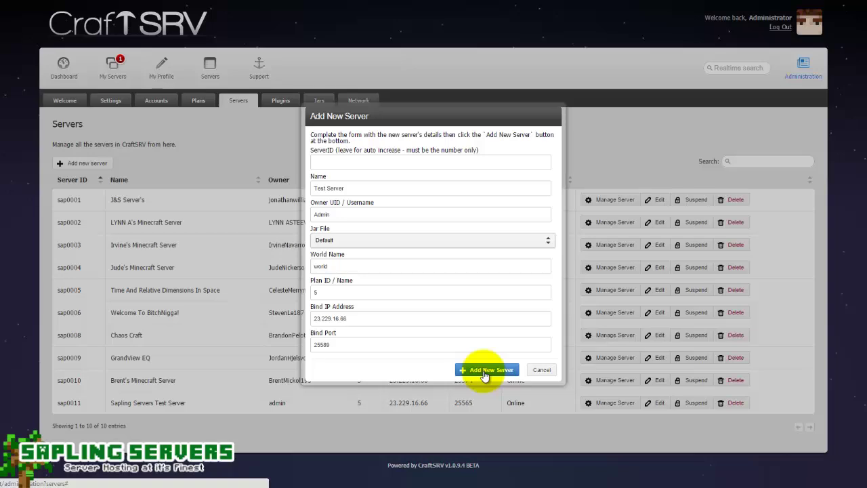
click(485, 374)
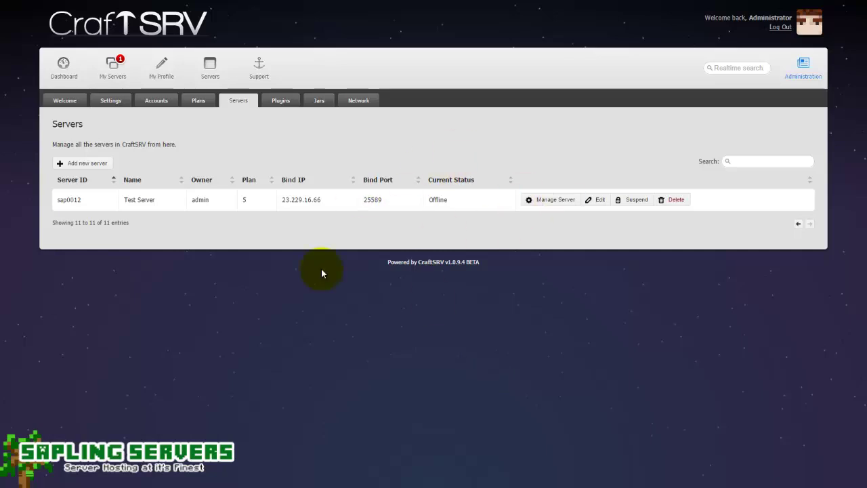
- Open the Manage Server page for the stopped Test Server, sap0012, from My Servers
click(109, 65)
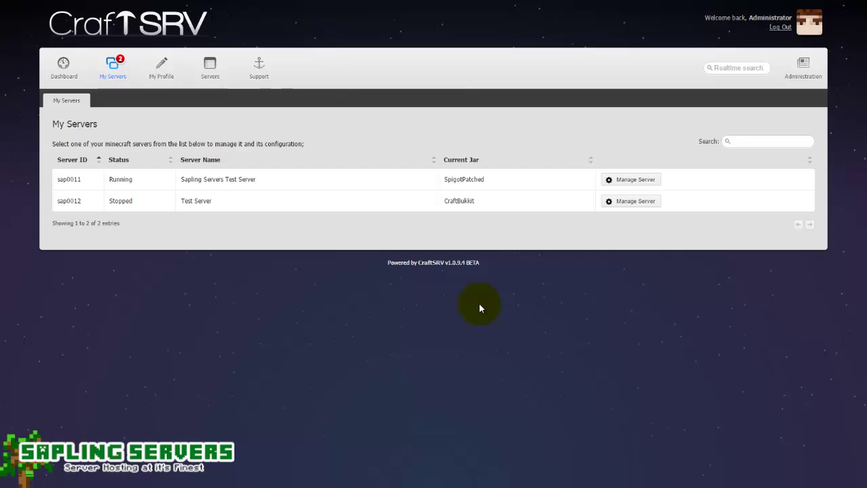
click(635, 201)
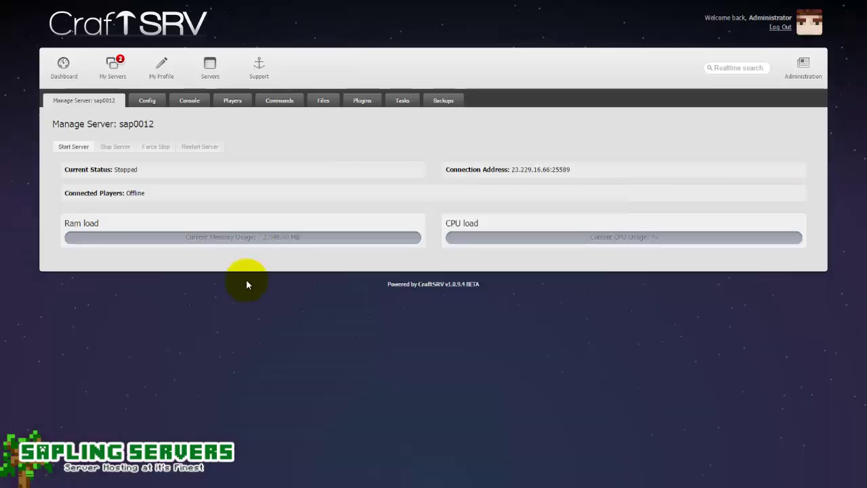
- Set Test Server's player slots to 25 in the Config settings
click(147, 100)
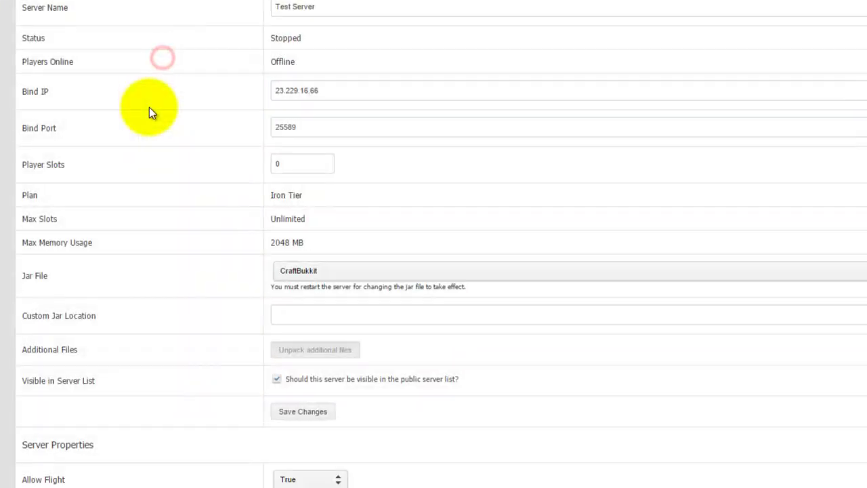
double_click(293, 168)
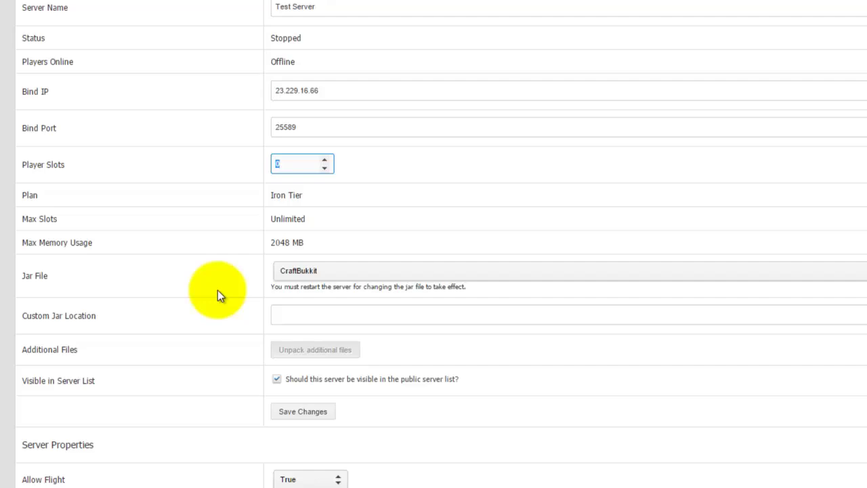
text(2215)
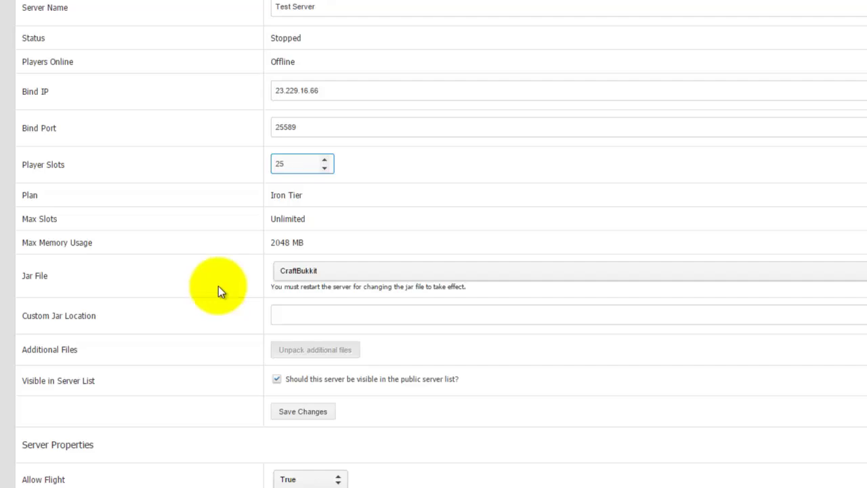
- Change the jar file from CraftBukkit to SpigotPatched
click(481, 272)
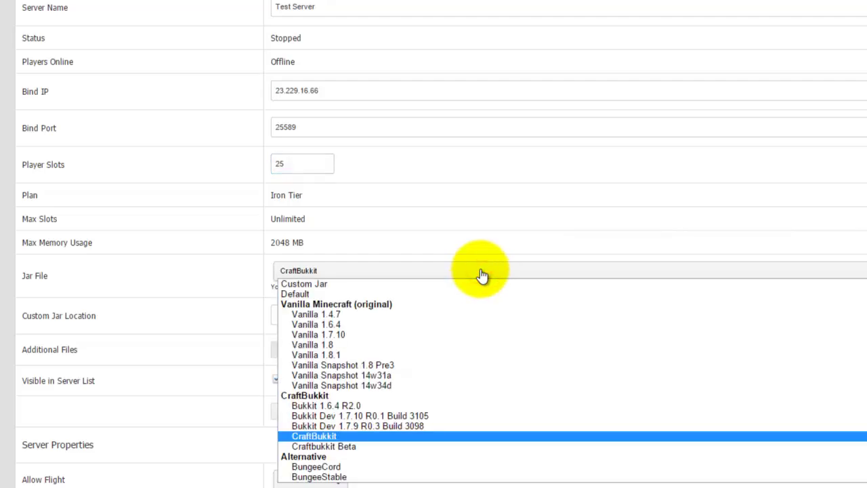
scroll(407, 336, down, 2)
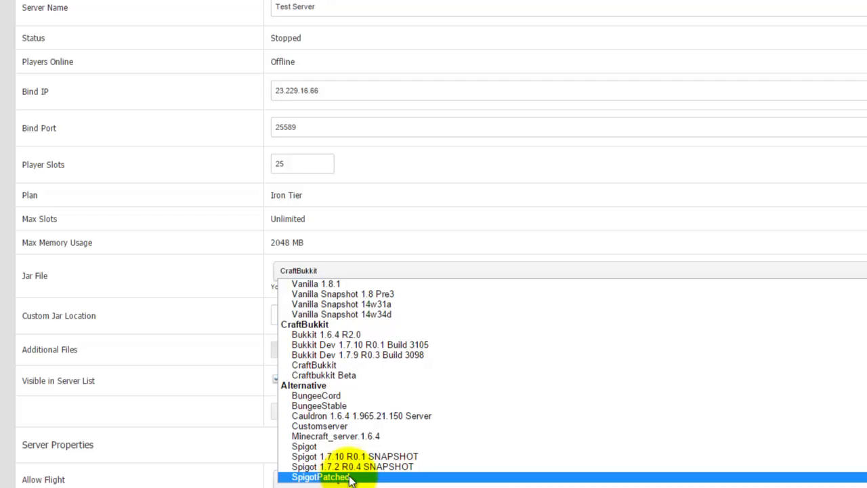
scroll(366, 414, up, 2)
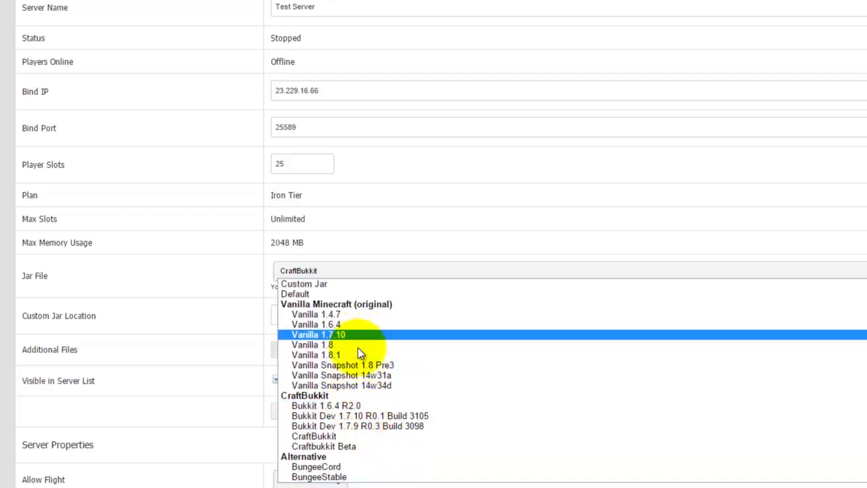
scroll(364, 405, down, 2)
click(353, 476)
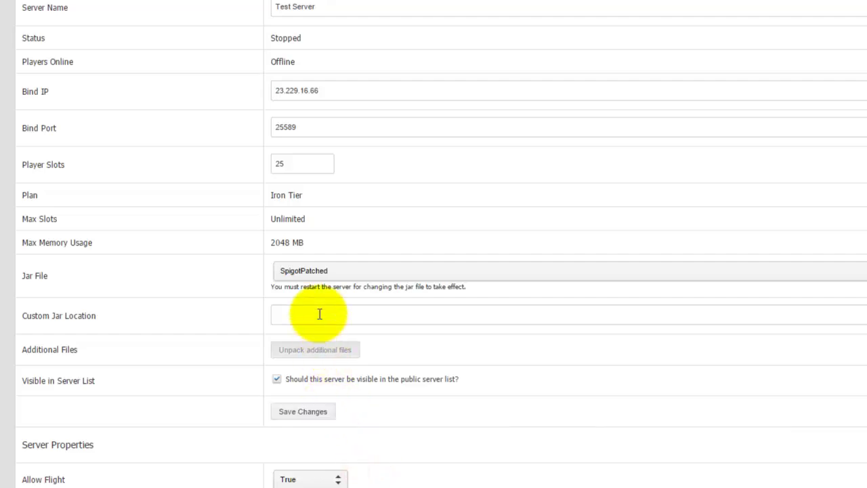
click(332, 271)
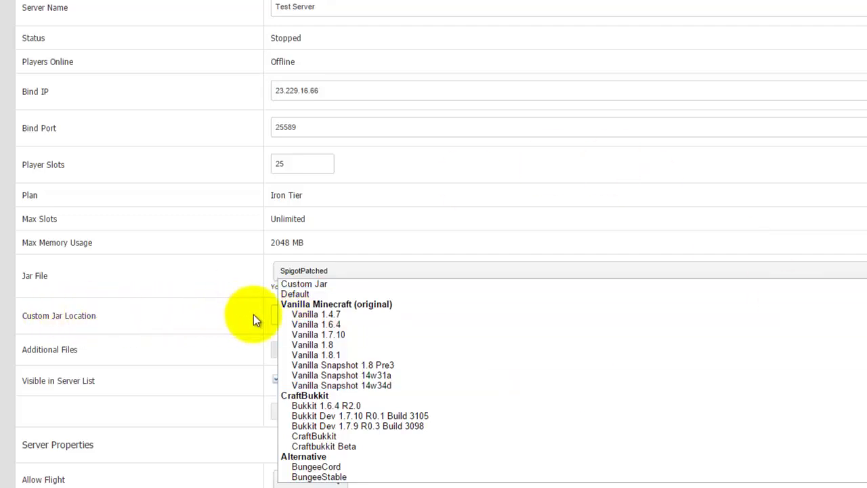
click(234, 323)
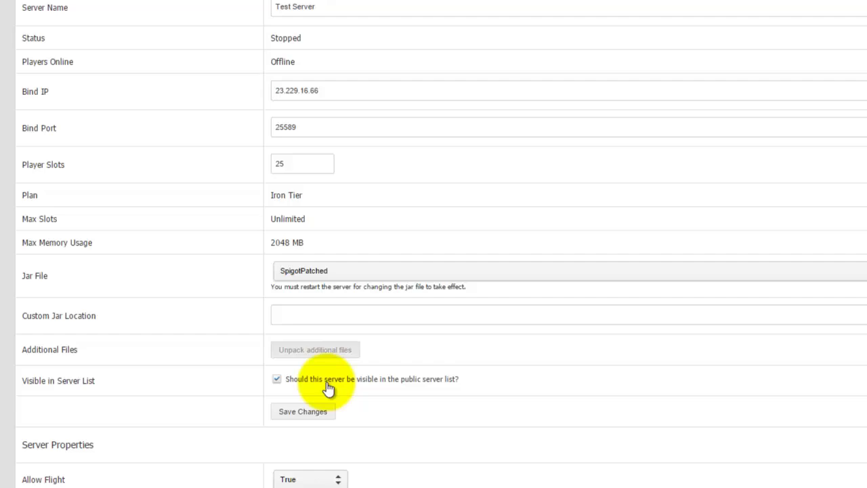
- Turn whitelisting off for Test Server
scroll(339, 309, down, 12)
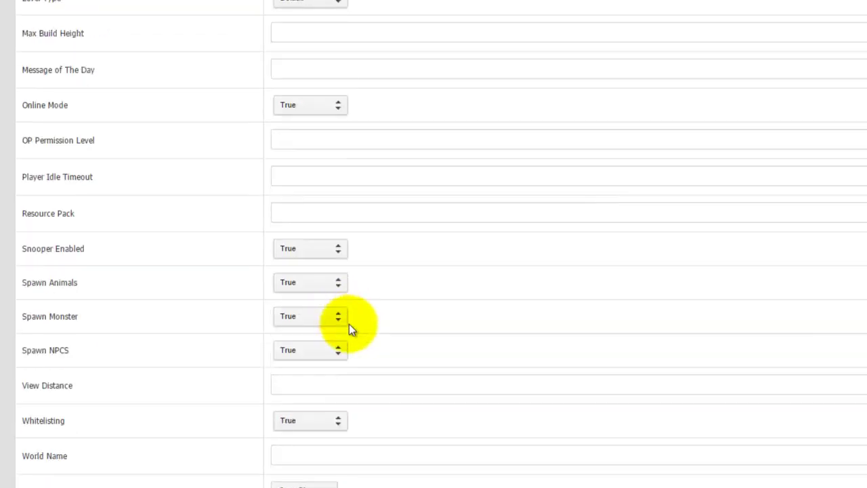
click(318, 419)
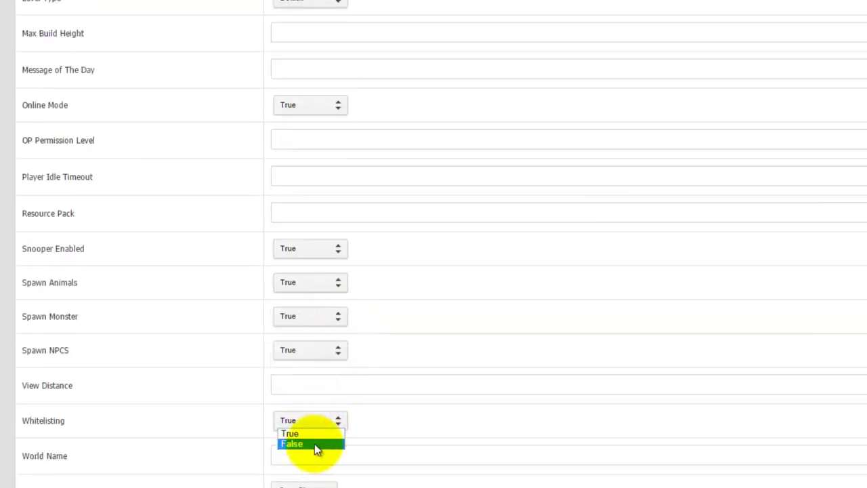
click(314, 443)
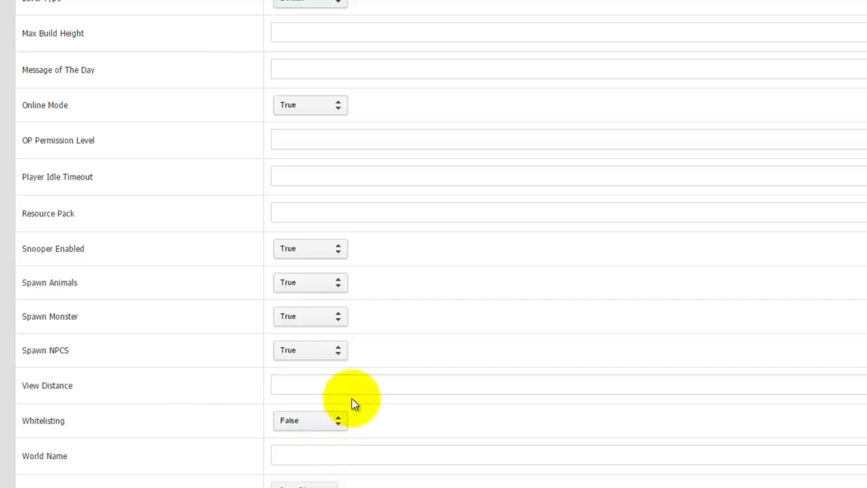
scroll(406, 306, up, 2)
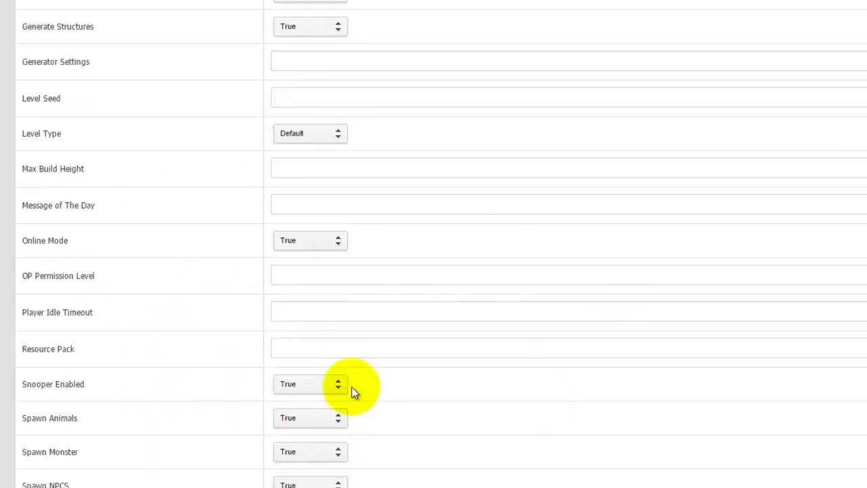
scroll(351, 387, down, 2)
- Set world name 'world' and message of the day 'This is a test server', then save
click(302, 453)
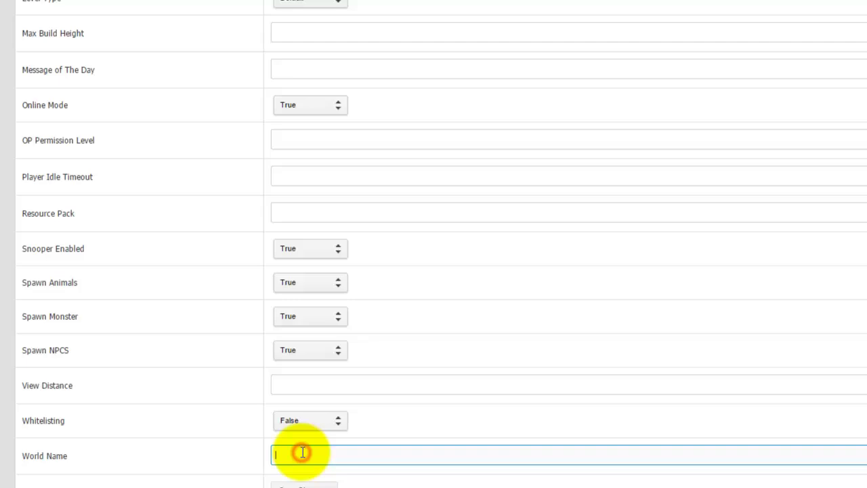
text(world)
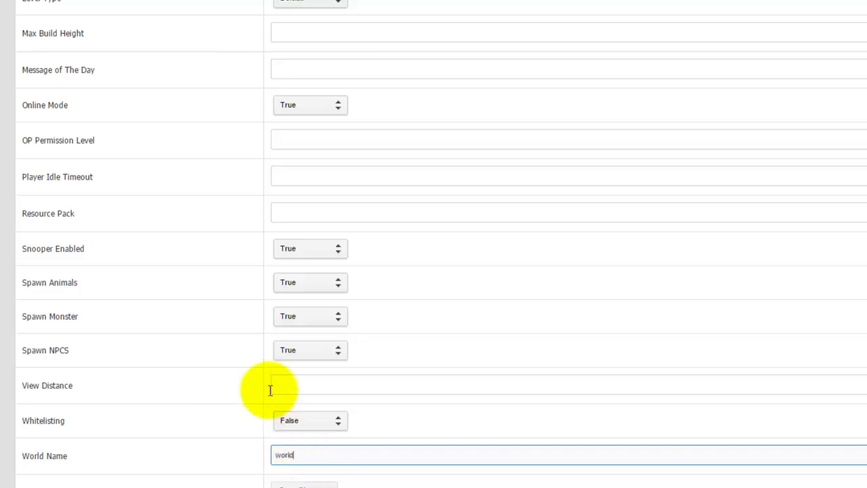
click(360, 66)
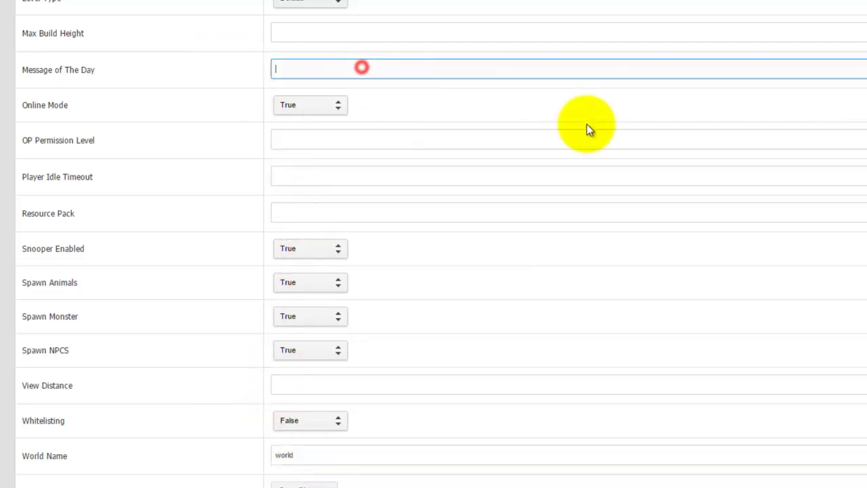
text(This is a test server)
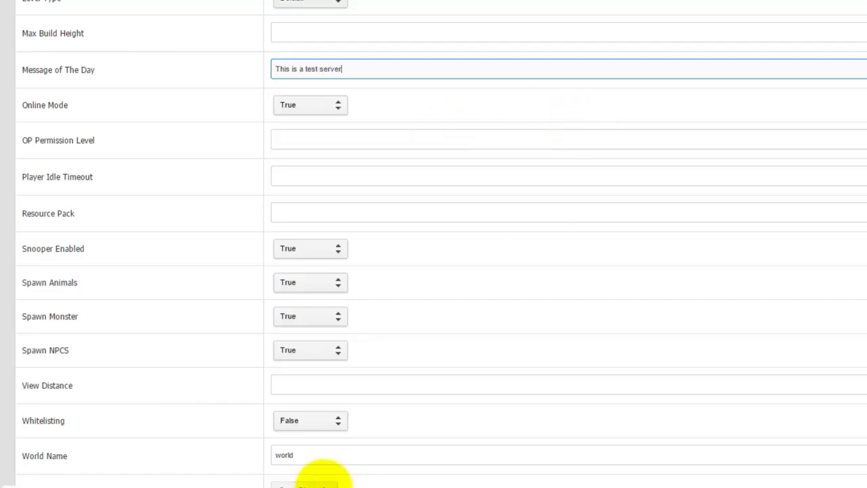
click(323, 484)
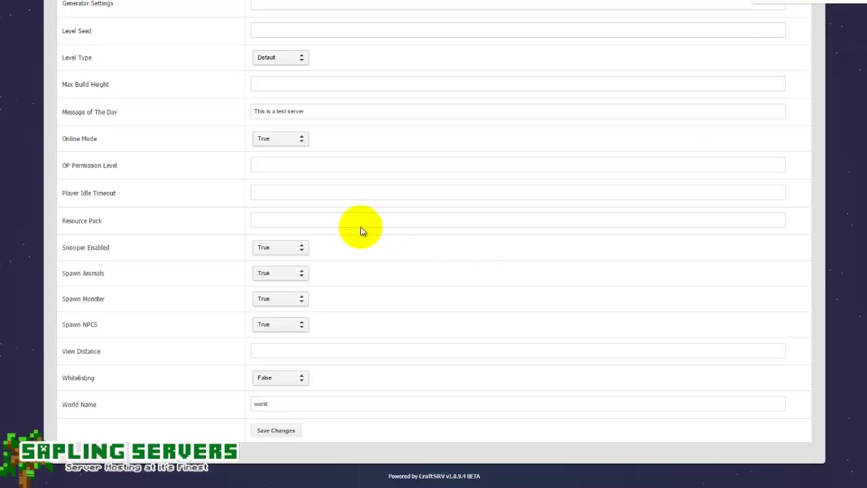
scroll(360, 226, up, 15)
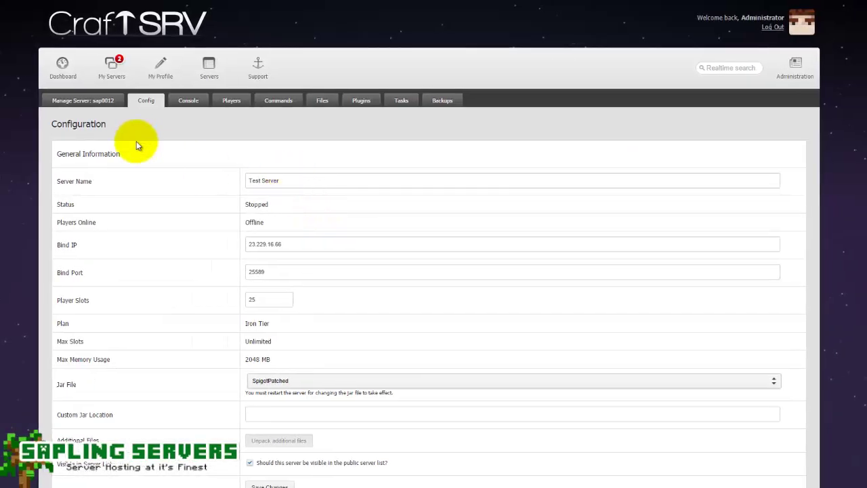
- Start sap0012 from its overview, which fails with error 0xE012064
click(102, 101)
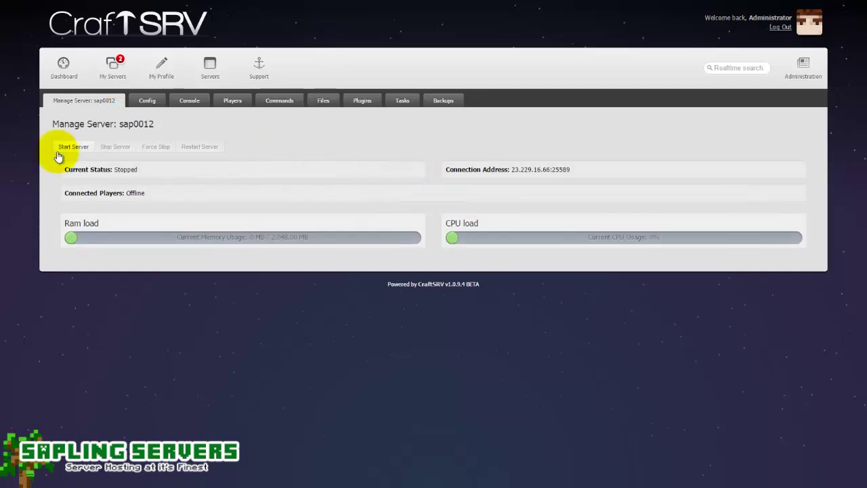
click(61, 150)
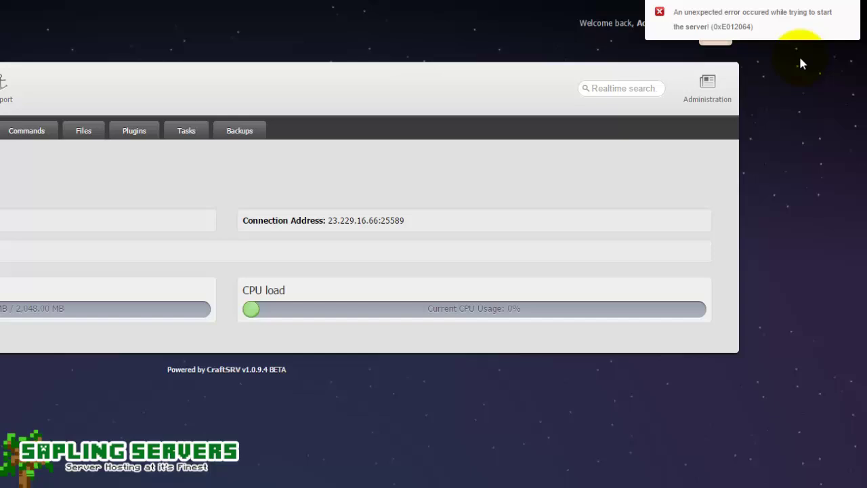
- Refresh the server's file list until eula.txt appears, then open eula.txt for editing
click(100, 134)
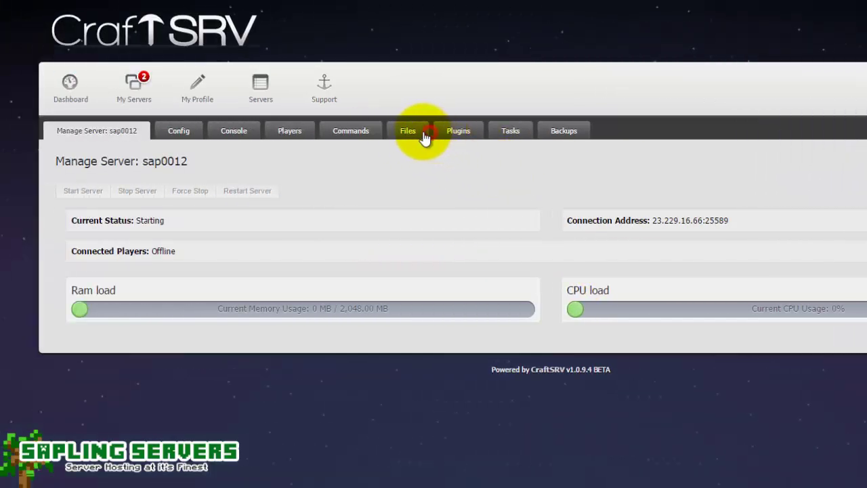
click(184, 193)
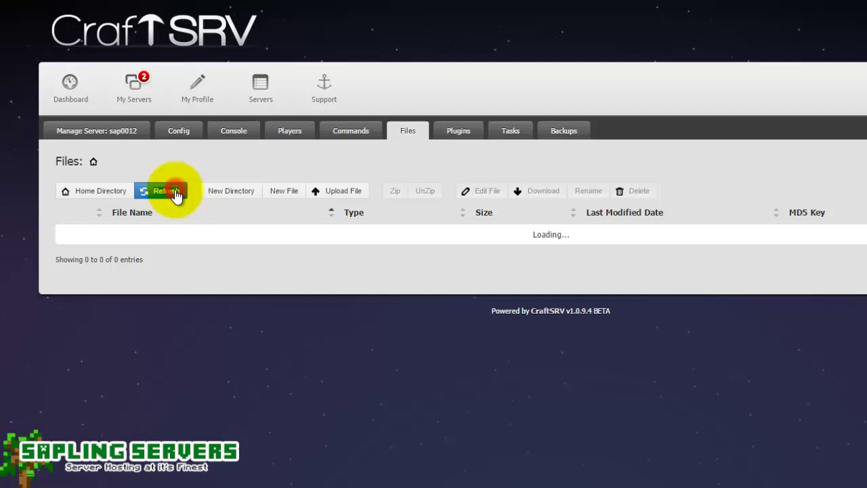
click(174, 194)
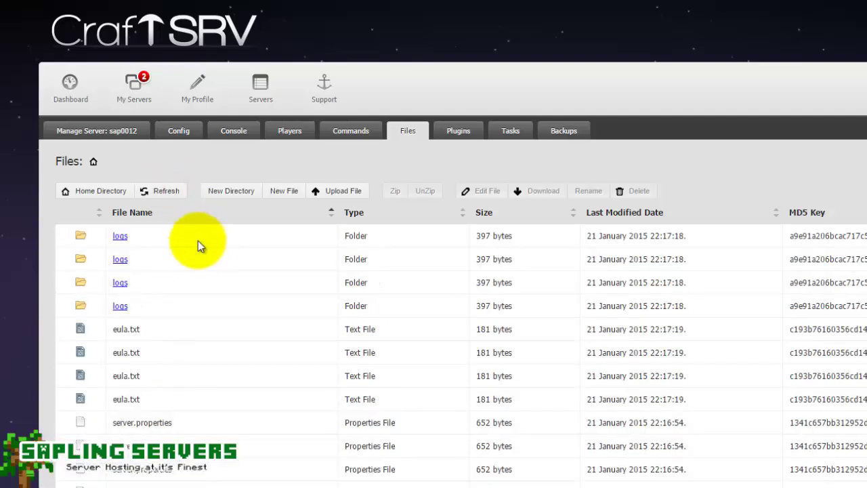
click(175, 190)
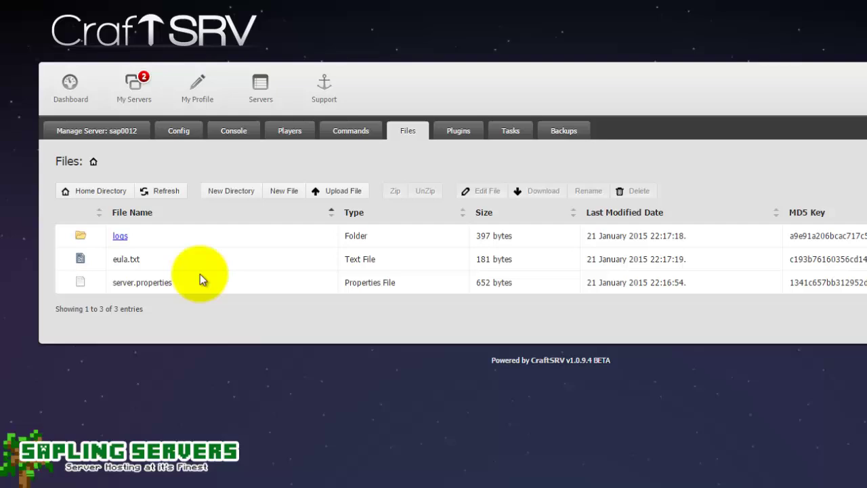
click(176, 262)
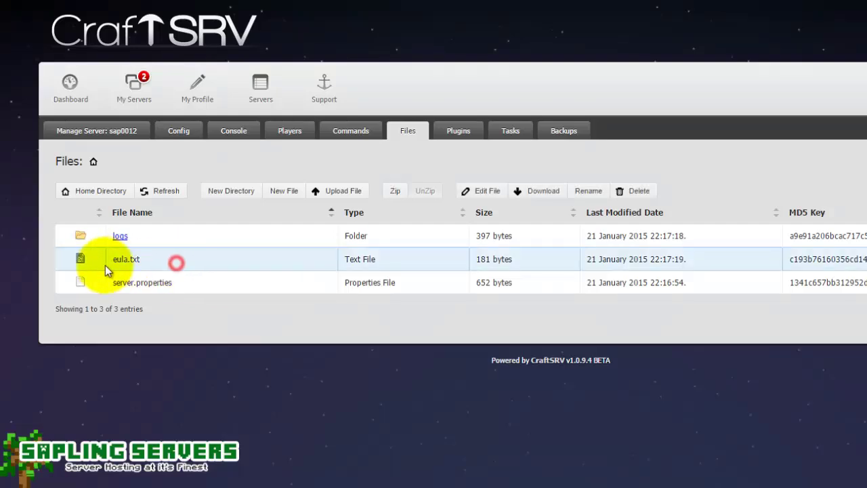
double_click(139, 259)
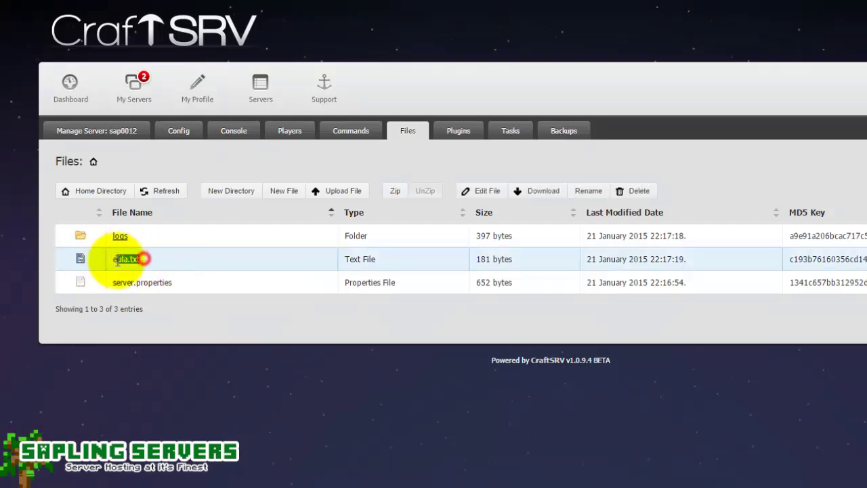
click(219, 258)
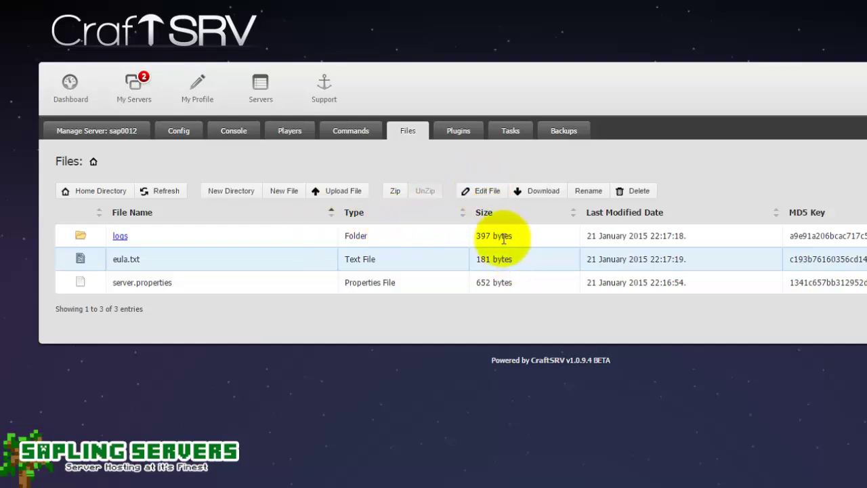
click(484, 192)
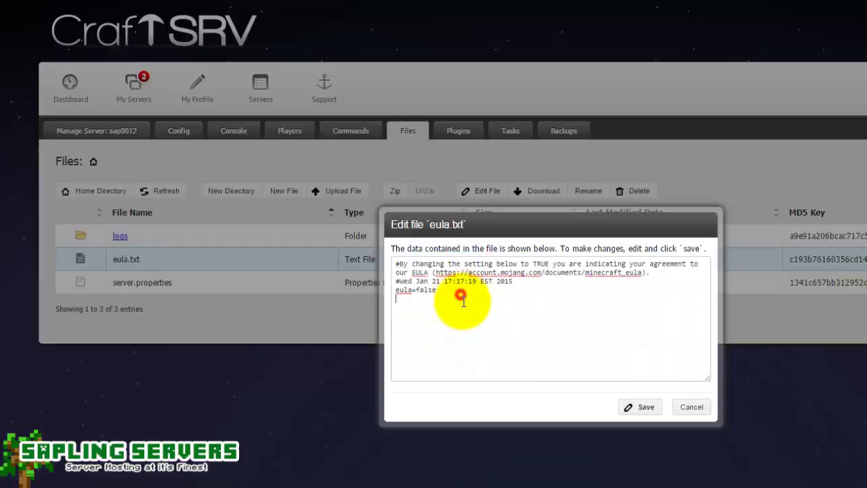
- Change eula=false to eula=true in eula.txt, save it, and close the editor
click(460, 303)
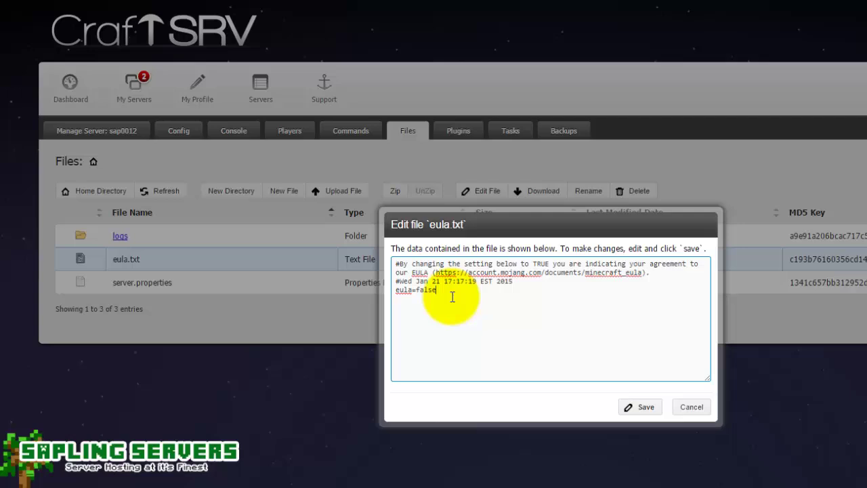
triple_click(388, 290)
click(441, 290)
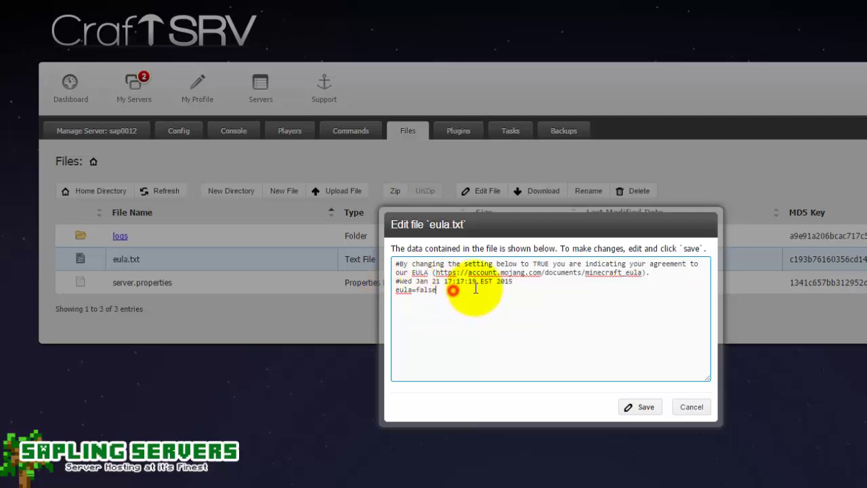
key(BackSpace)
key(BackSpace)
key(BackSpace)
key(BackSpace)
key(BackSpace)
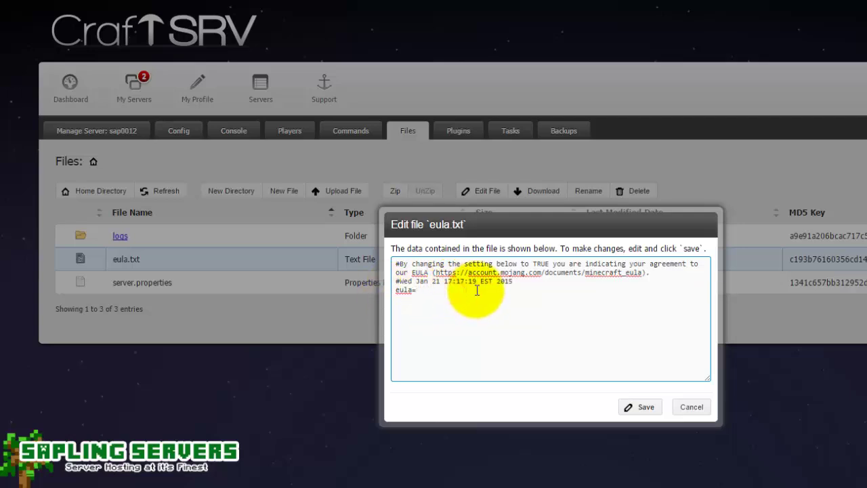
text(true)
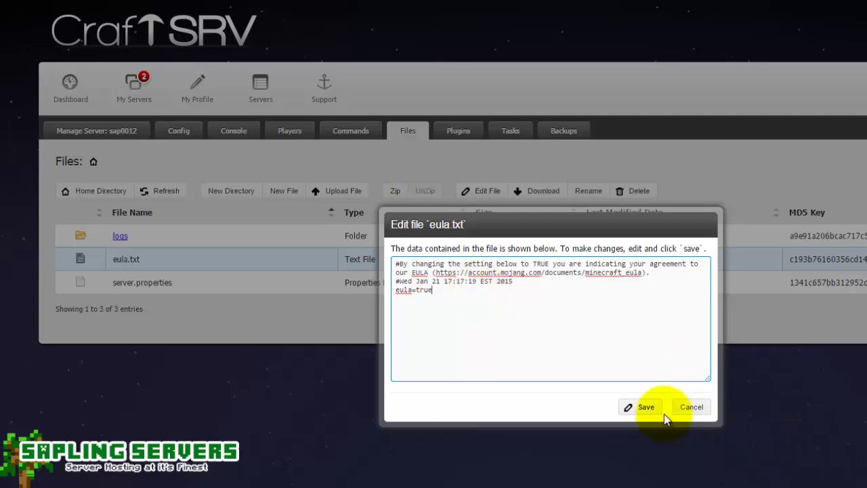
click(652, 410)
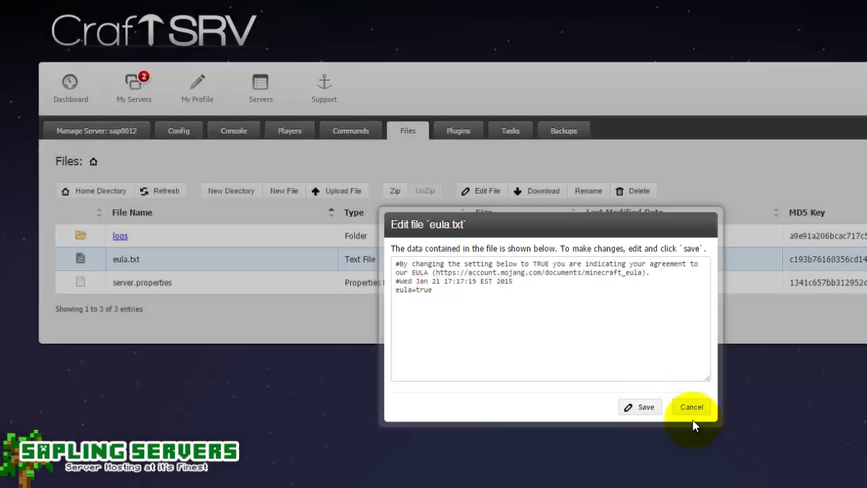
click(690, 408)
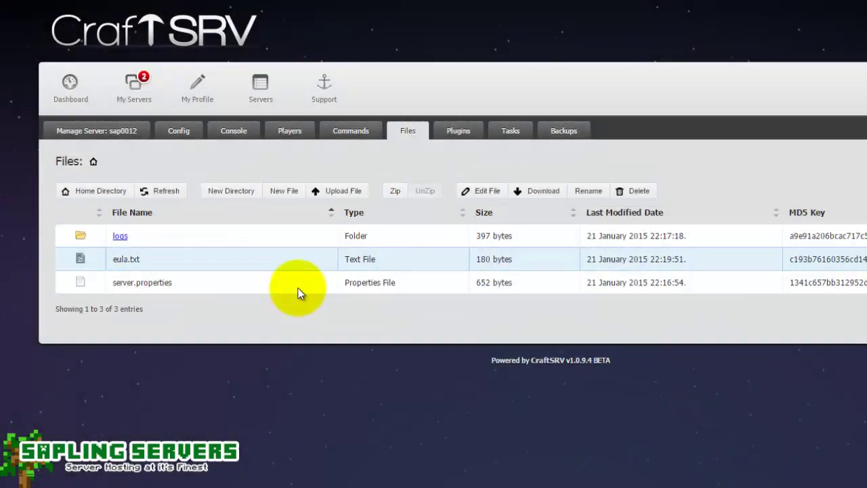
- Start sap0012 and watch its live console until it finishes loading in 9.549s
click(399, 262)
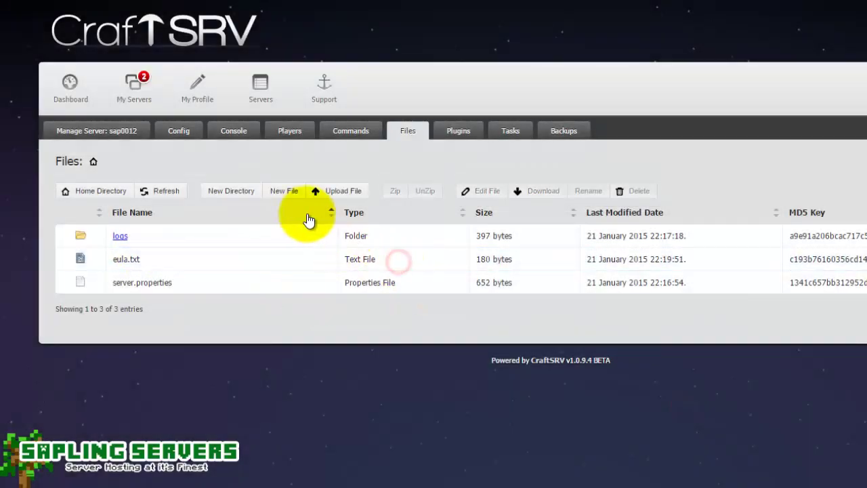
click(107, 138)
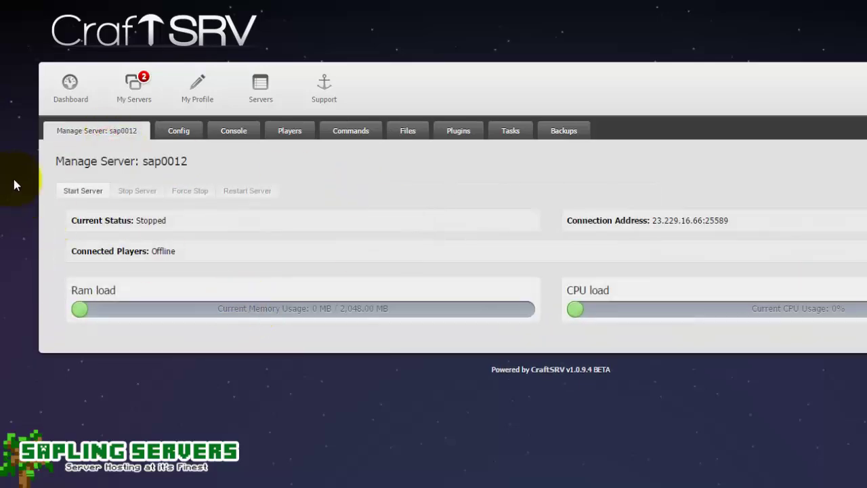
click(61, 196)
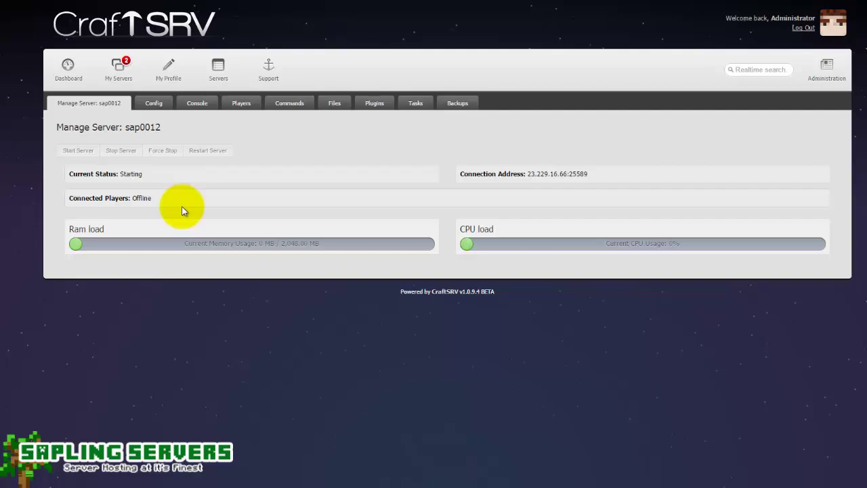
click(208, 111)
click(116, 150)
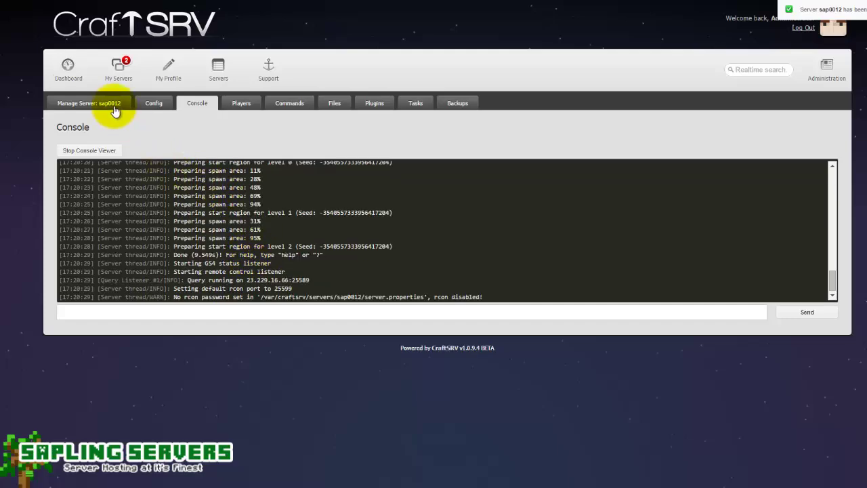
- Return to sap0012's overview and check its address 23.229.16.66:25589 and current memory usage
click(115, 107)
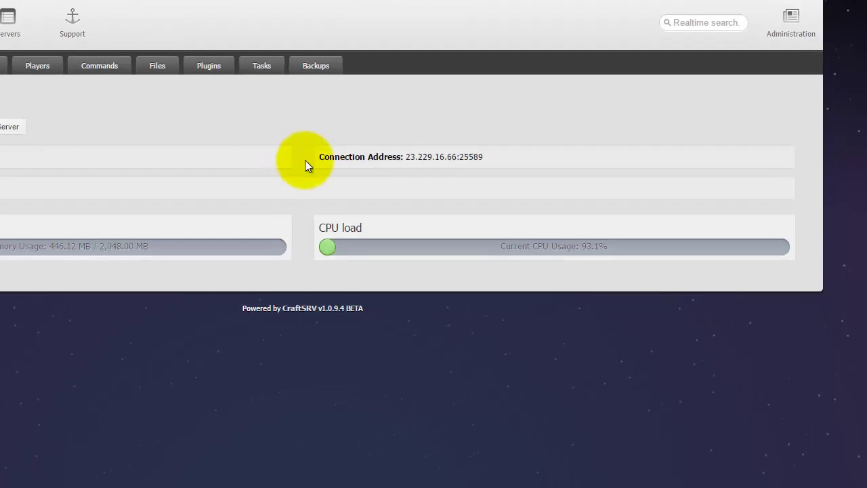
drag(506, 156, 406, 155)
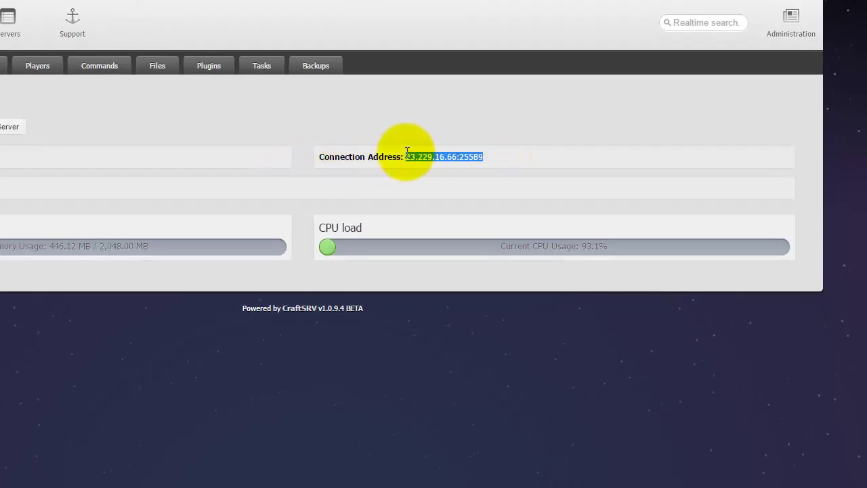
click(486, 151)
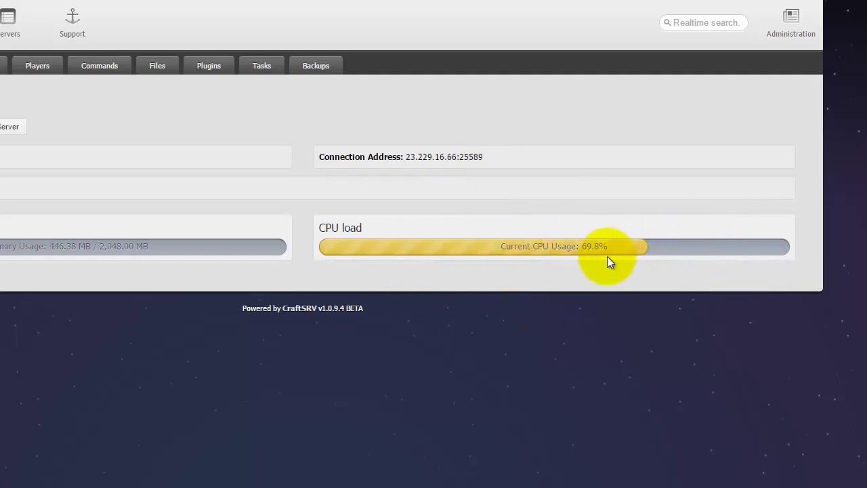
drag(607, 246, 580, 248)
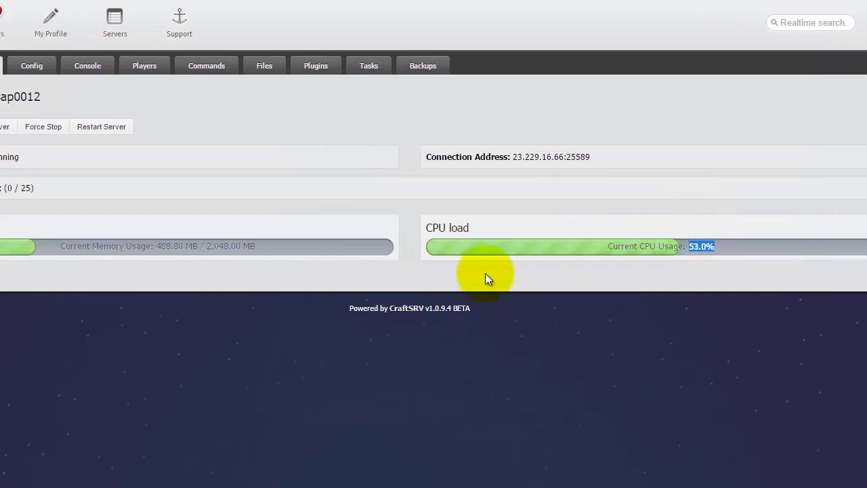
click(54, 245)
drag(284, 245, 311, 247)
click(320, 246)
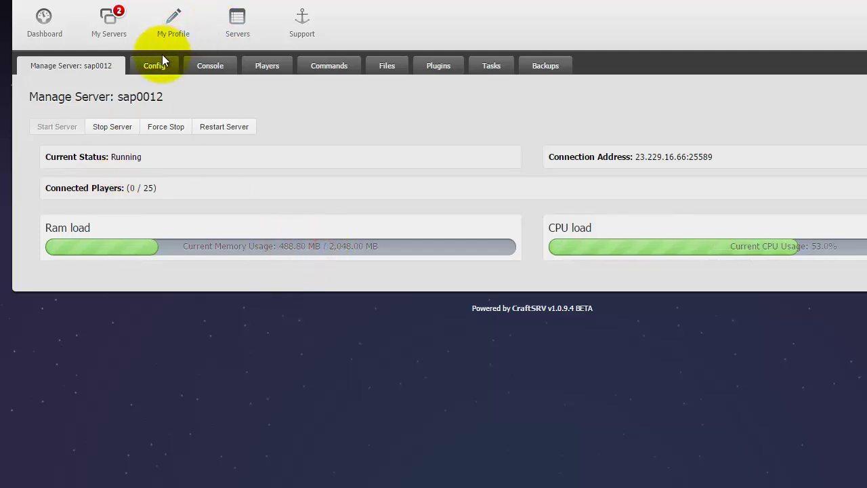
- Scroll back through sap0012's console log, then bring up the suggested CraftBukkit plugins list
click(218, 64)
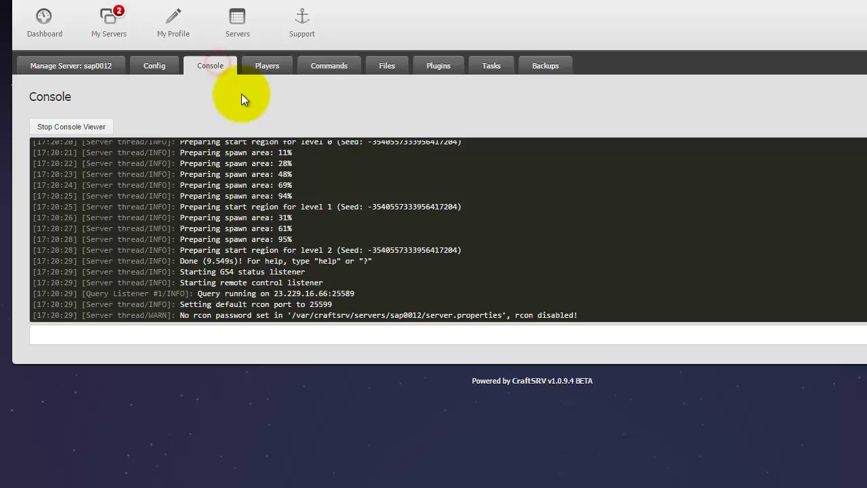
scroll(337, 226, up, 5)
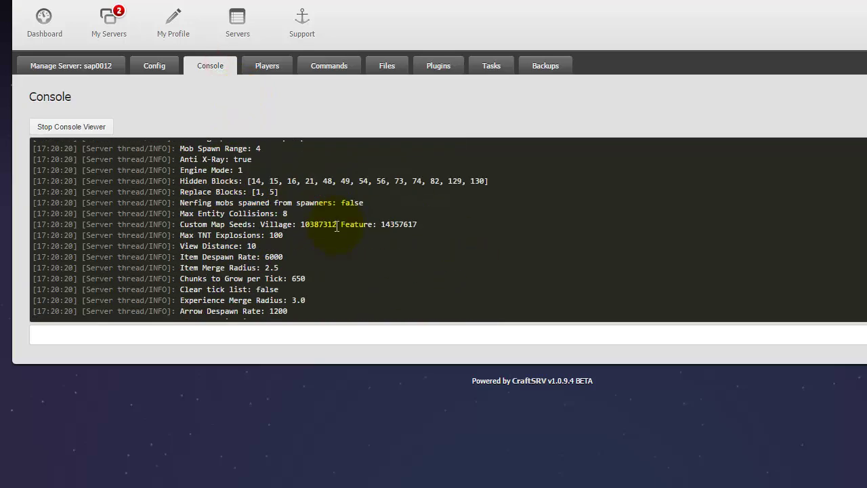
scroll(337, 226, up, 4)
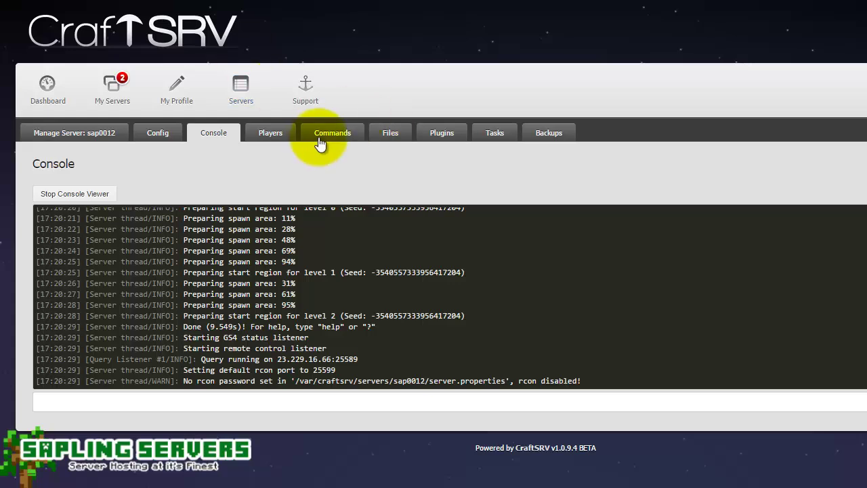
click(439, 132)
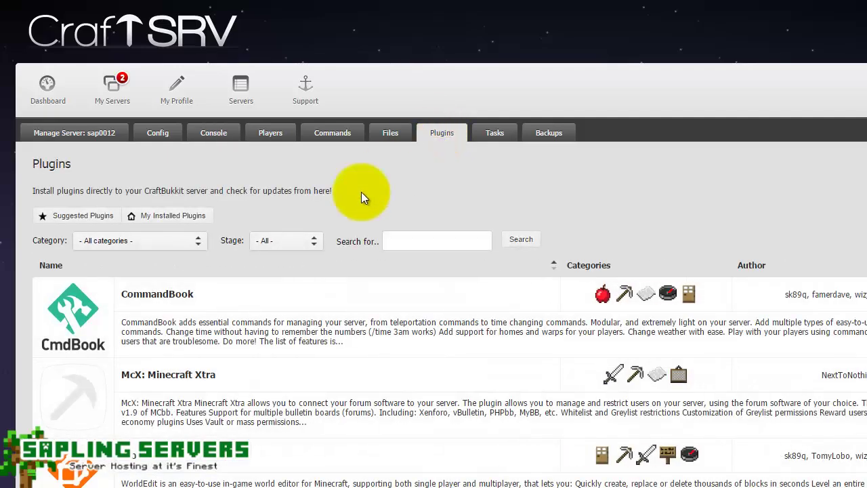
- Install the WorldEdit plugin on sap0012, keeping version WorldEdit 6.0
click(401, 237)
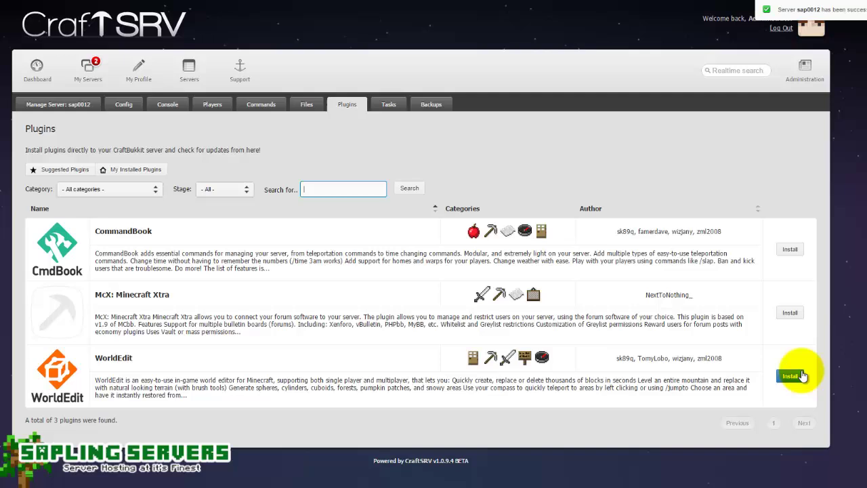
click(790, 375)
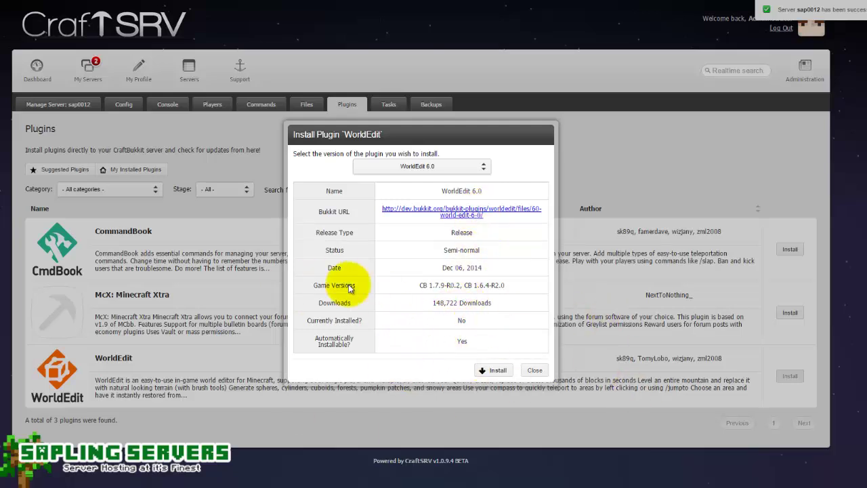
click(497, 370)
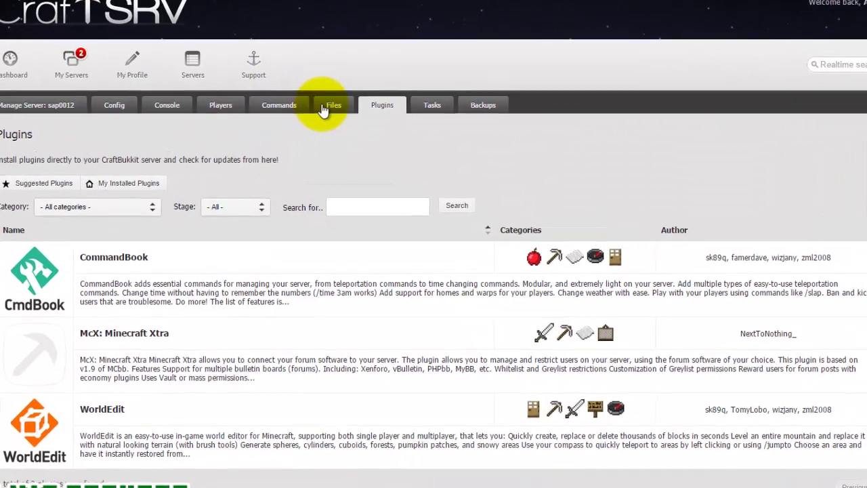
- Confirm worldedit-bukkit-6.0.jar (1.50 MB) is in the refreshed plugins folder, then return to the overview
click(323, 108)
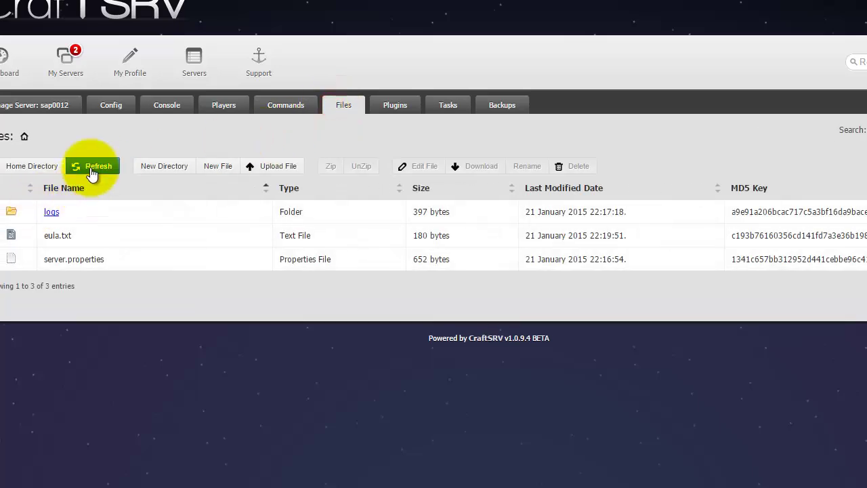
click(95, 163)
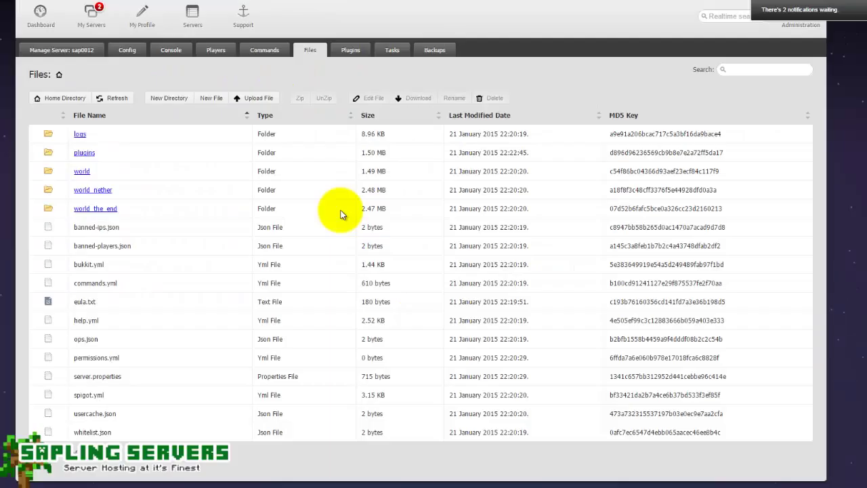
click(85, 152)
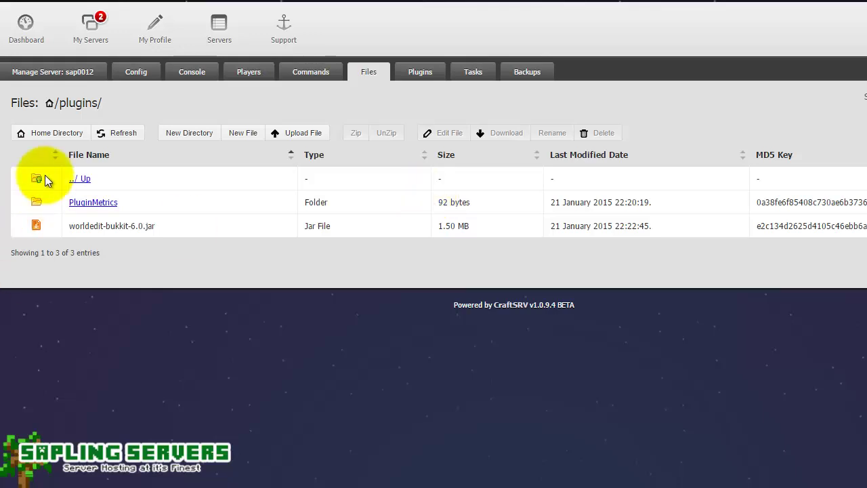
click(62, 80)
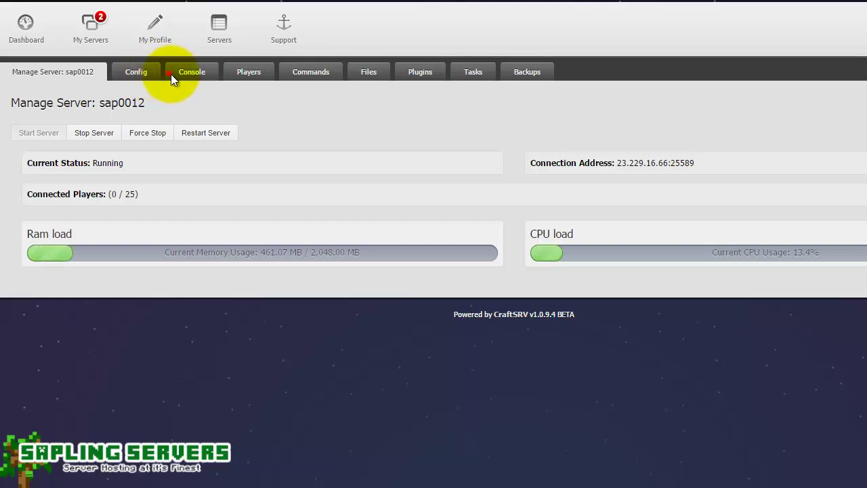
- Run the reload command in sap0012's console so WorldEdit v6.0 loads and enables
click(172, 73)
click(201, 340)
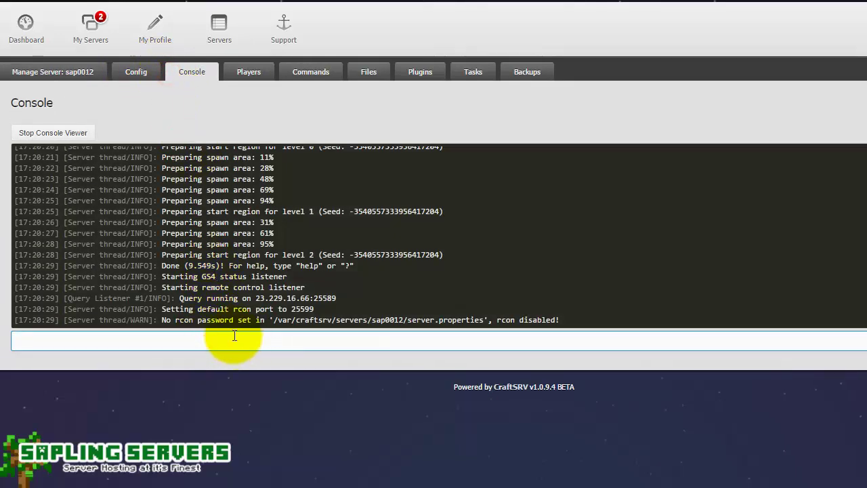
text(reload)
key(Return)
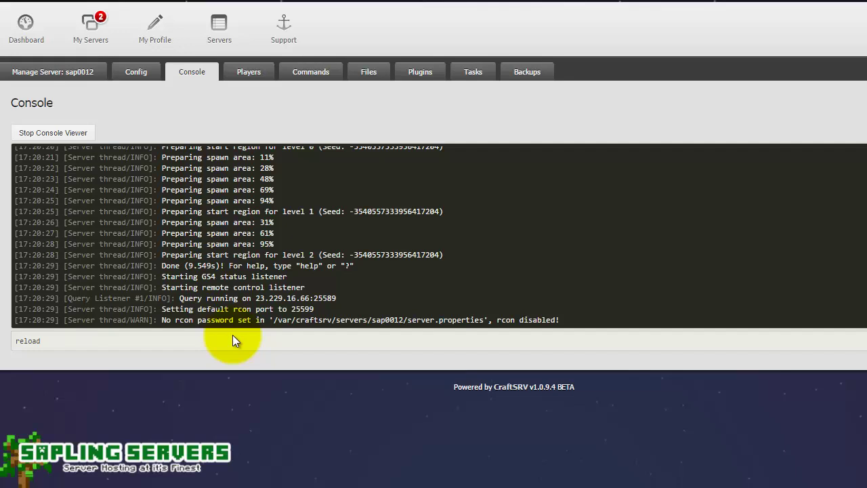
click(232, 335)
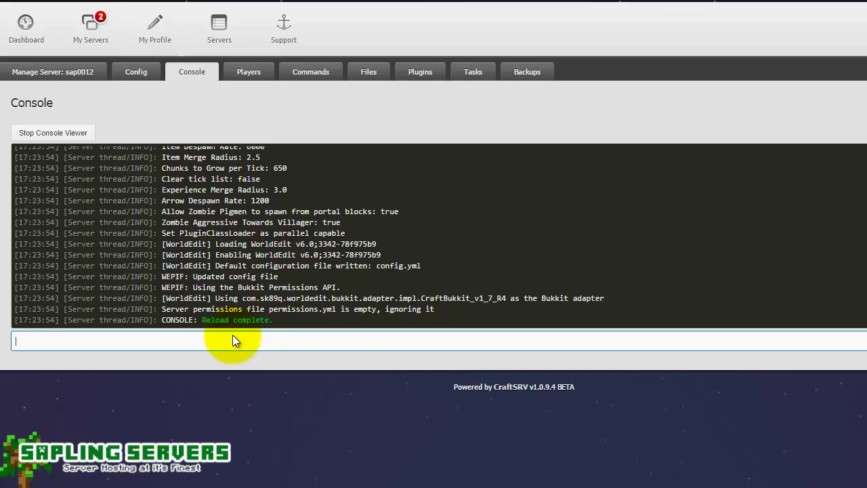
- Refresh the /plugins/ listing to see the new WorldEdit folder, then return to the overview
click(368, 72)
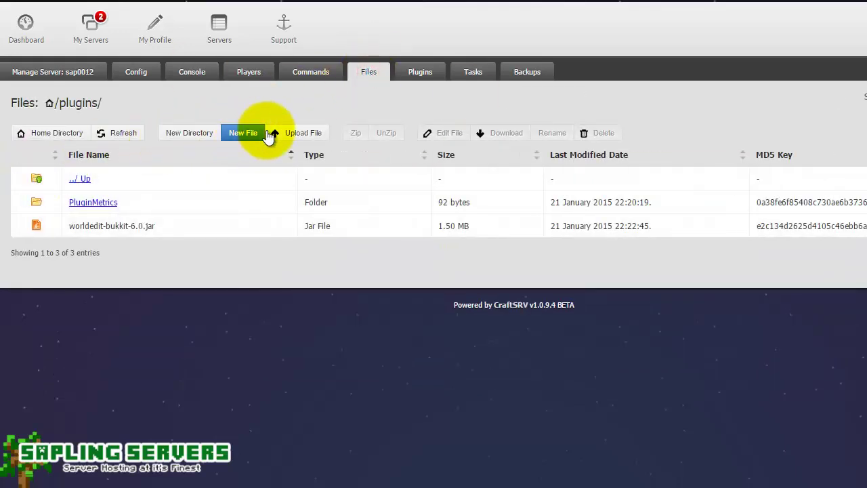
click(105, 133)
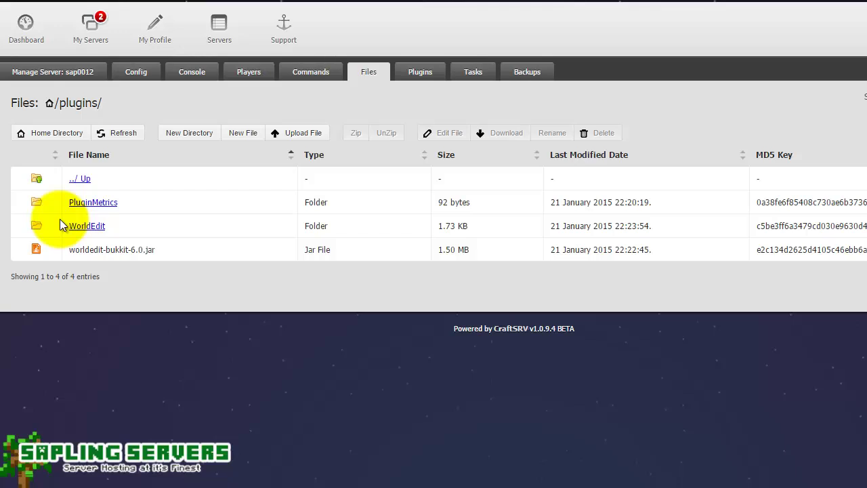
click(85, 75)
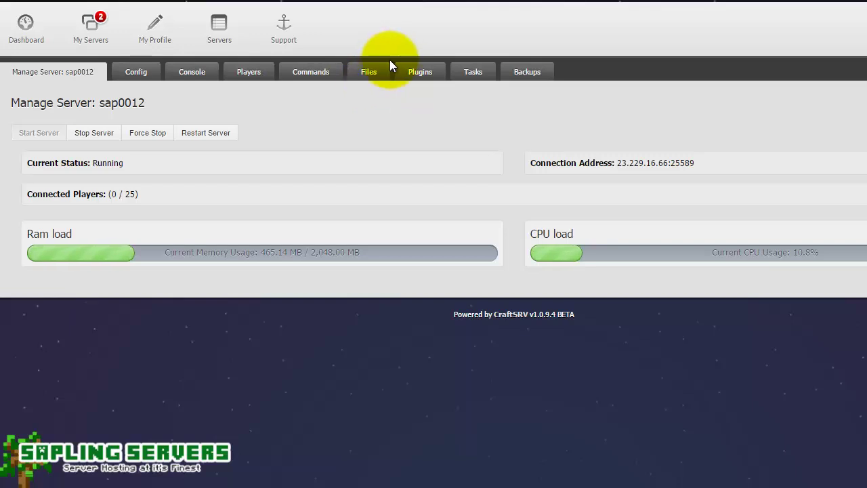
- Go to sap0012's home folder in the file browser
click(383, 73)
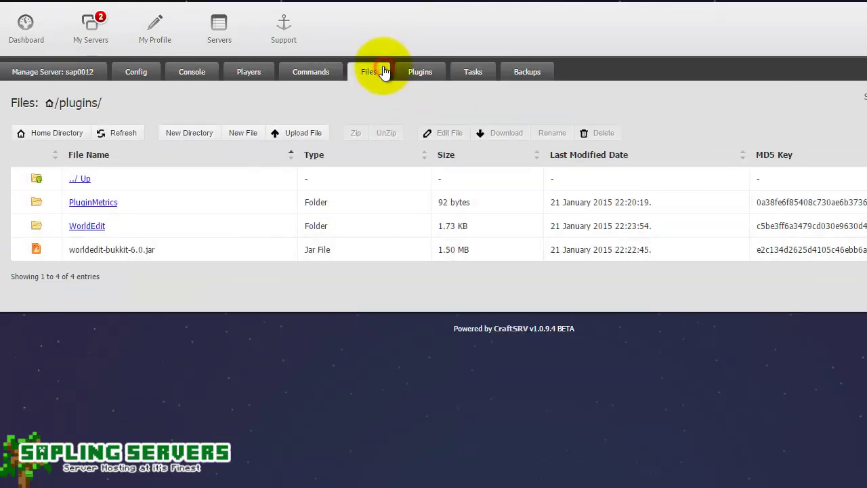
click(81, 177)
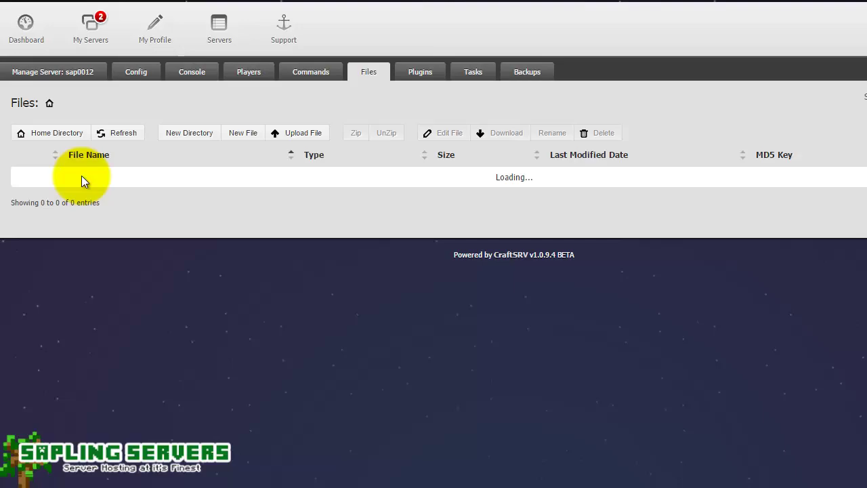
scroll(81, 180, down, 2)
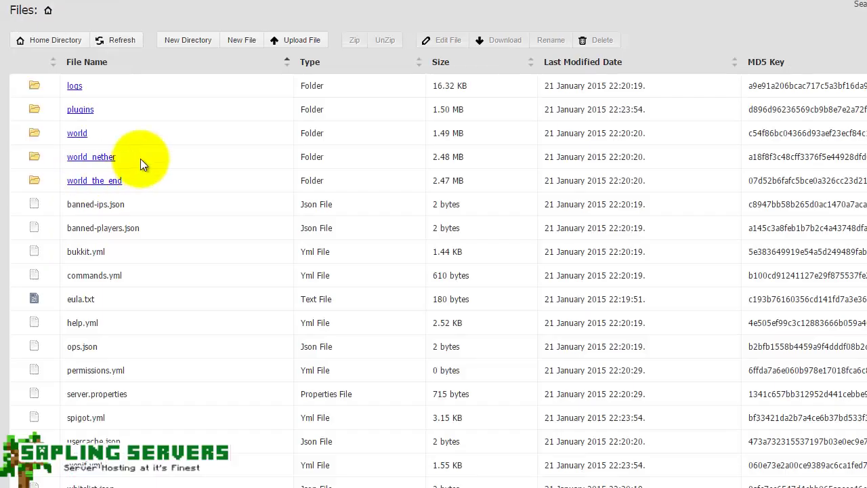
- Upload cloudme.rar to the home folder and scroll back to the top of the listing
click(305, 37)
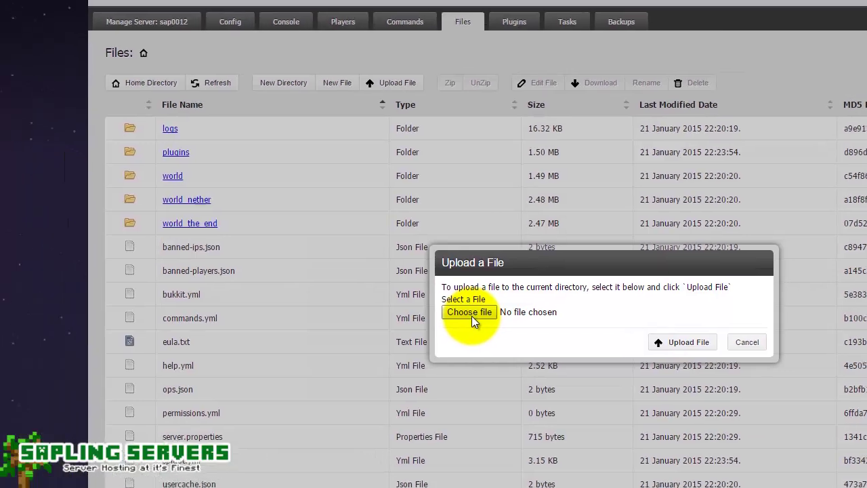
click(471, 313)
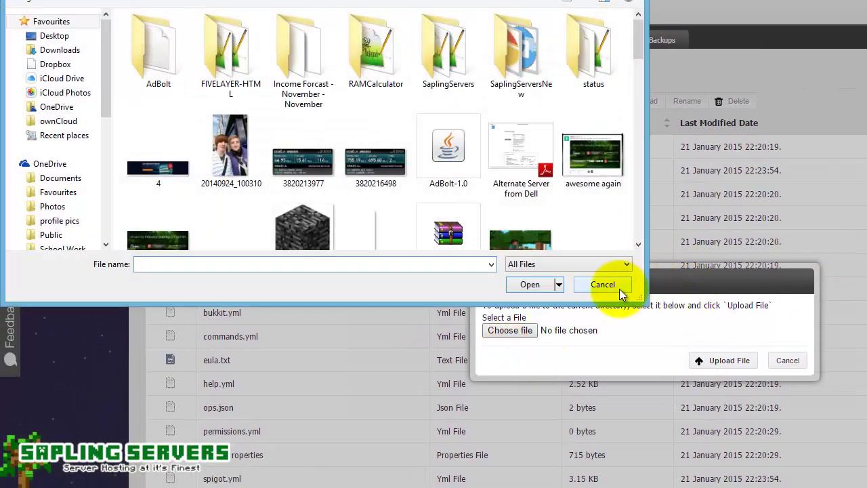
click(638, 245)
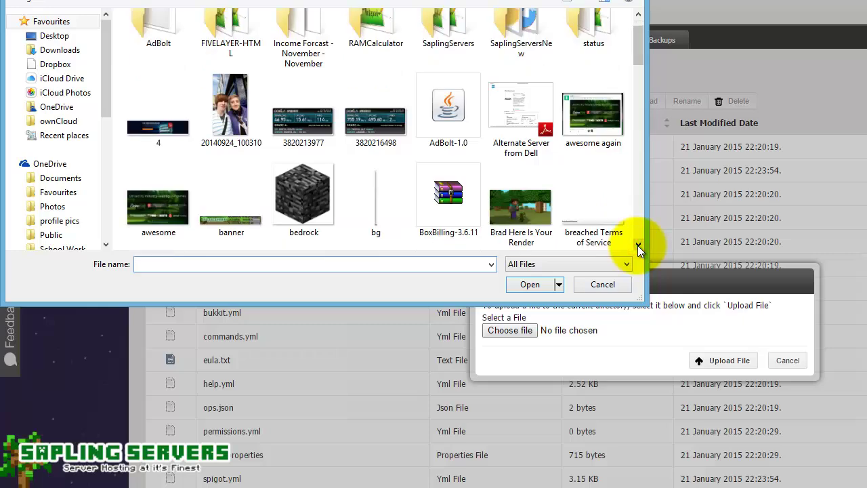
drag(638, 245, 639, 74)
click(445, 184)
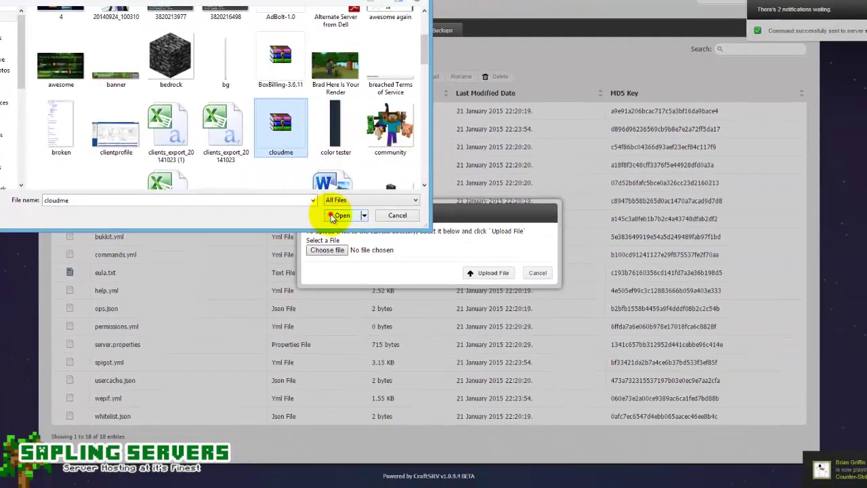
click(333, 215)
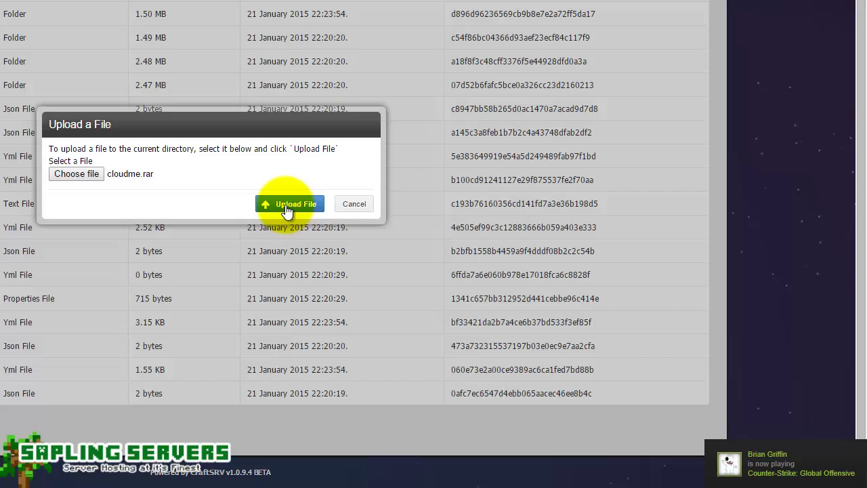
click(287, 210)
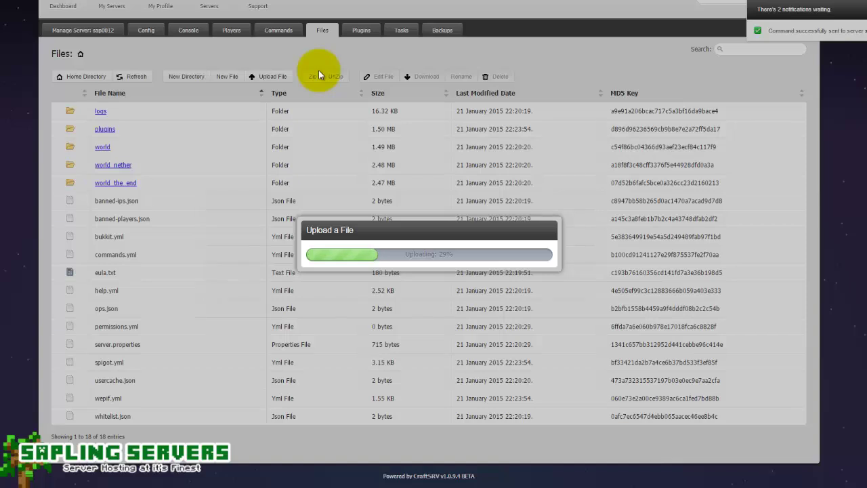
scroll(597, 152, up, 2)
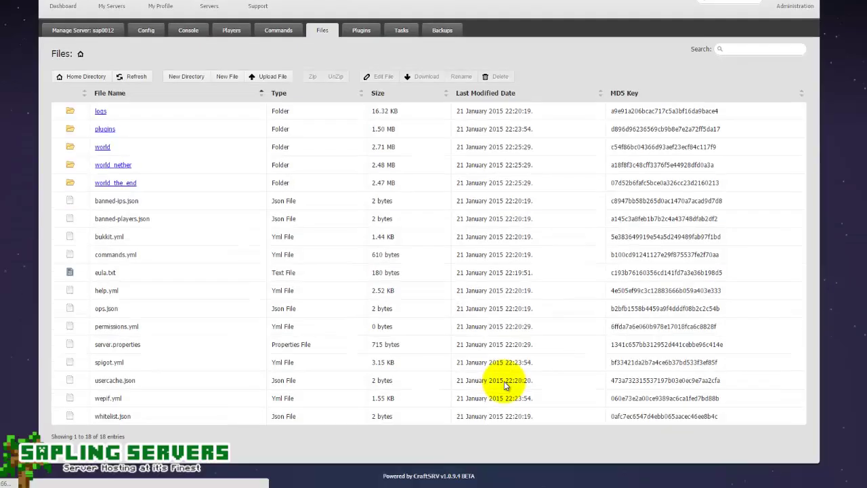
scroll(420, 287, up, 2)
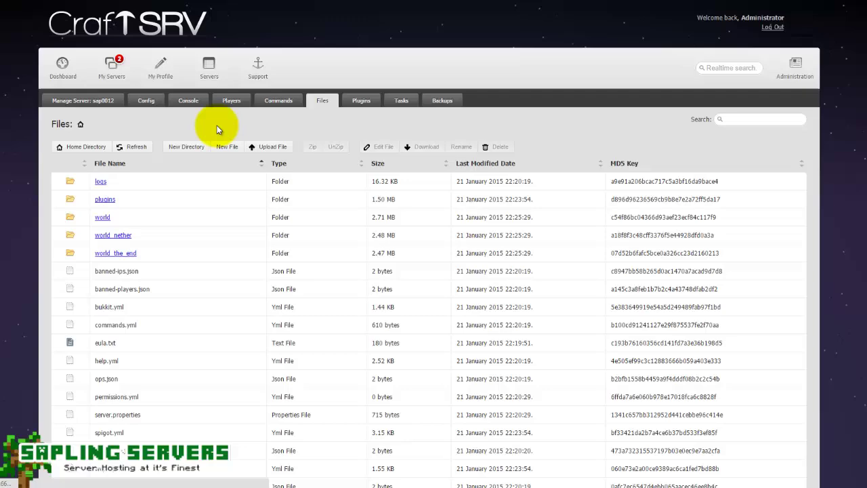
- Look over sap0012's backups, then its scheduled tasks, which list none
click(440, 103)
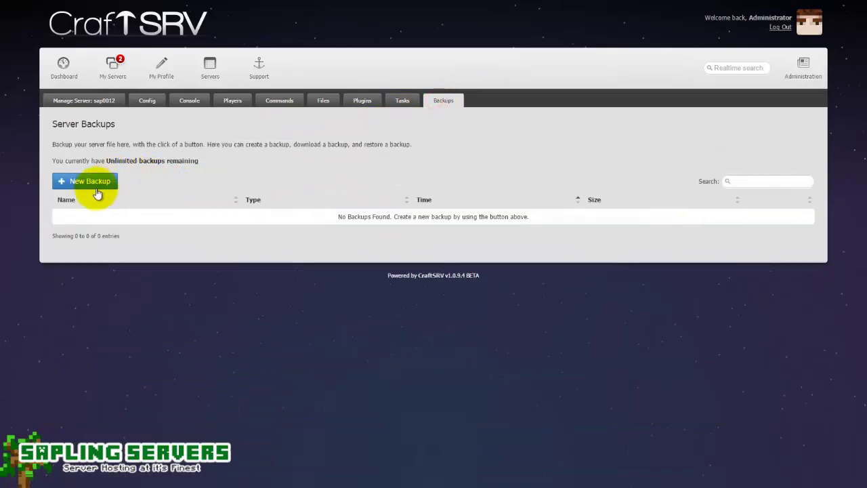
click(407, 103)
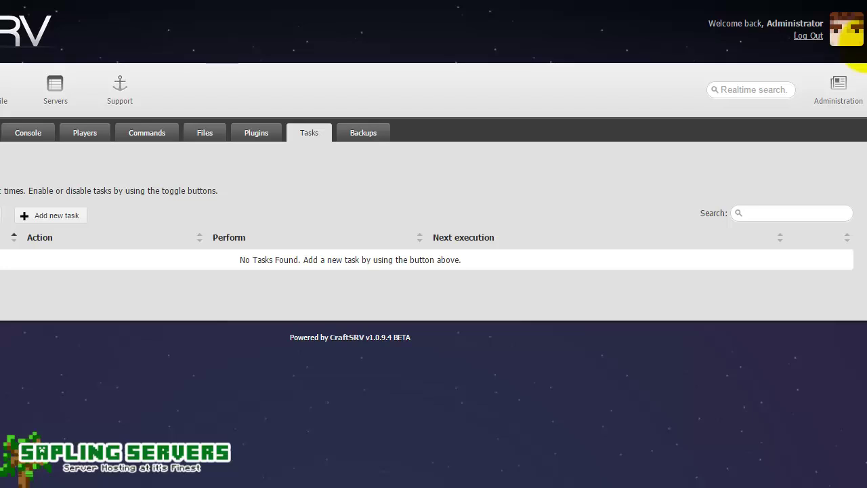
- On My Profile, replace the Minecraft username with another player's name and save
click(9, 86)
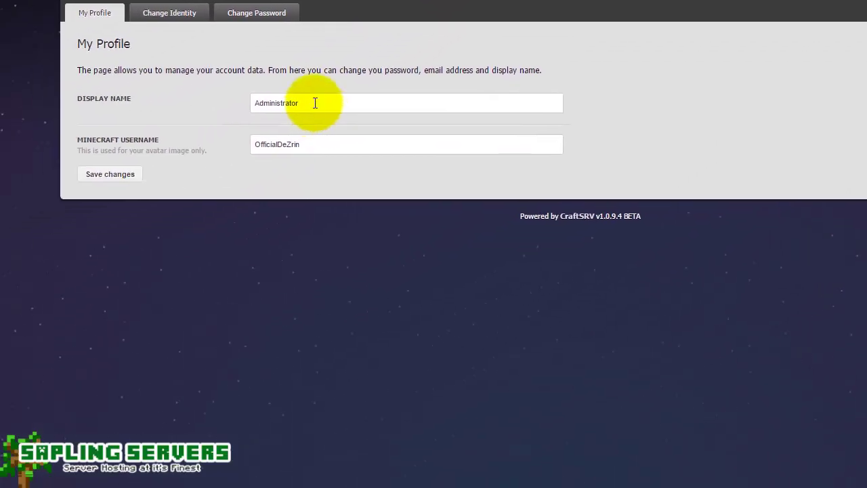
click(84, 222)
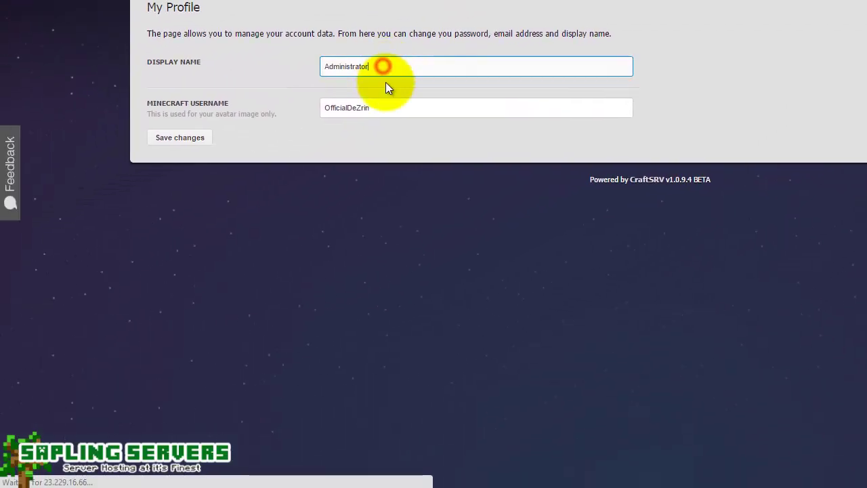
click(389, 107)
drag(401, 109, 145, 106)
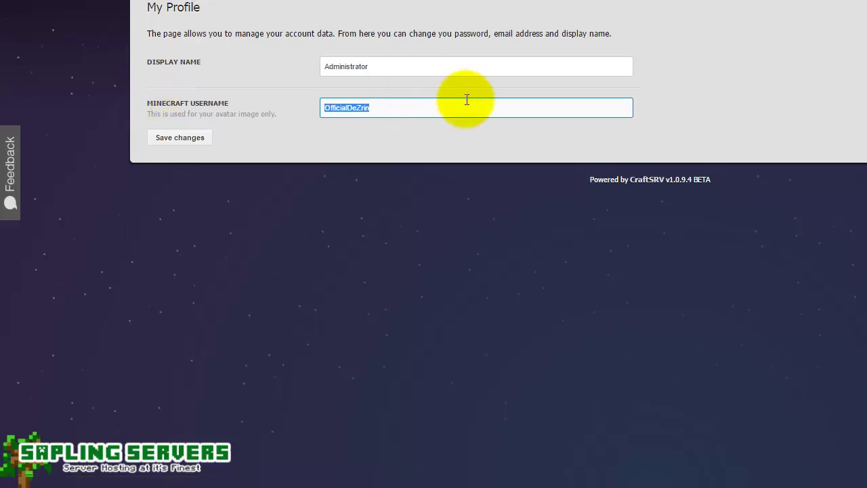
text(Honeydea)
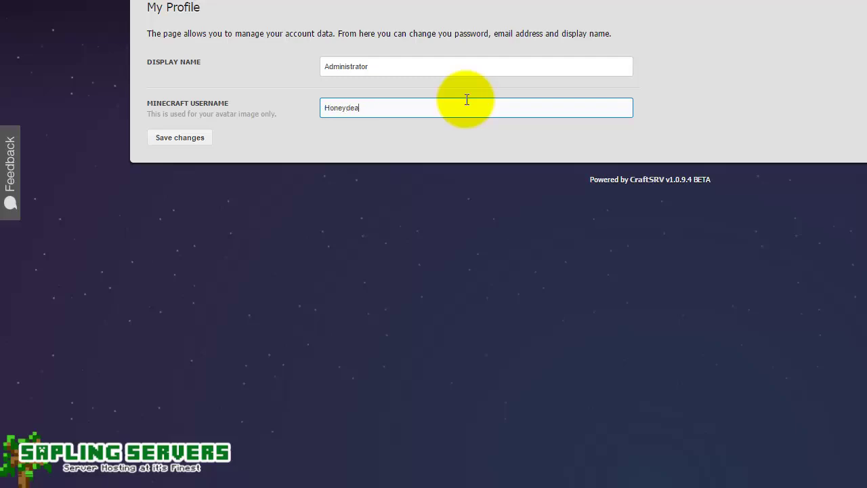
key(BackSpace)
text(w)
click(180, 138)
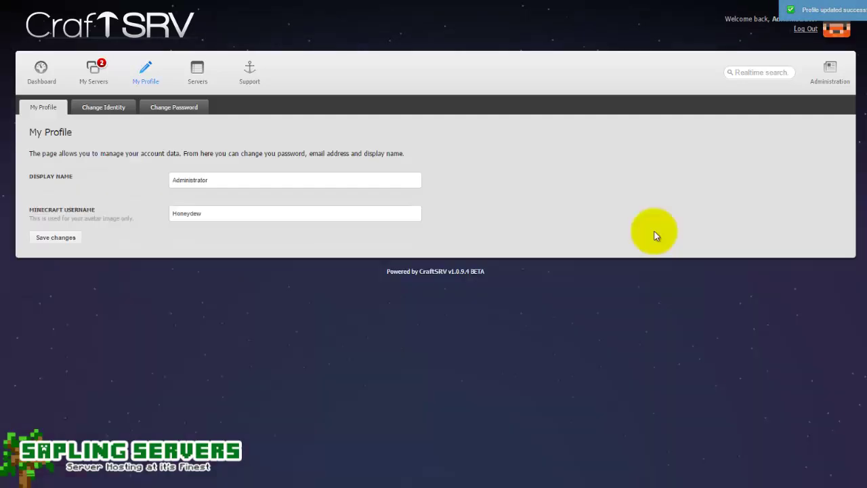
- Try a second player's name as the Minecraft username and save it
double_click(258, 213)
text(Xepho)
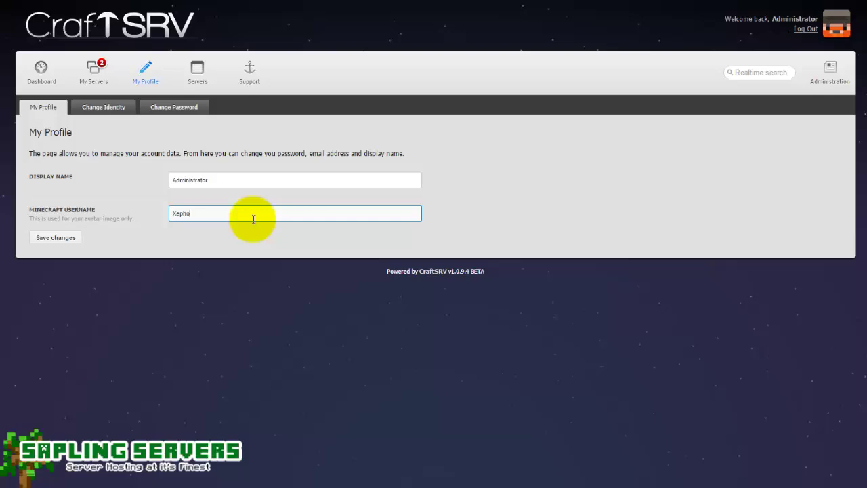
text(s)
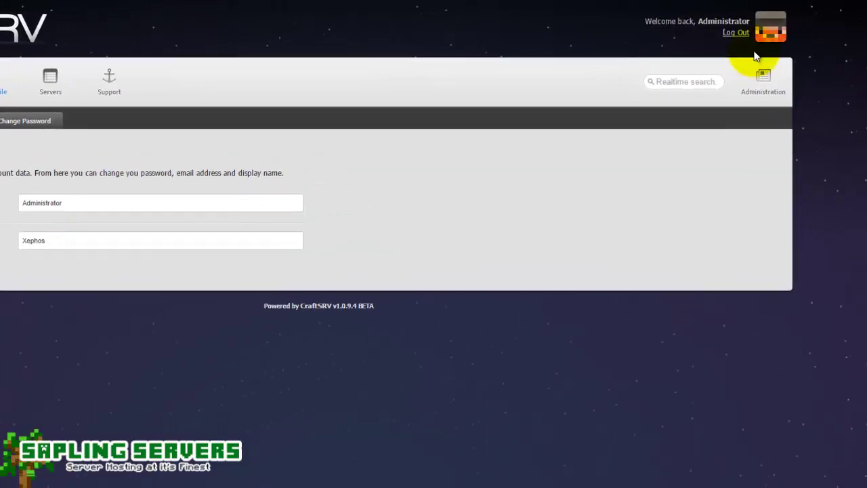
key(Return)
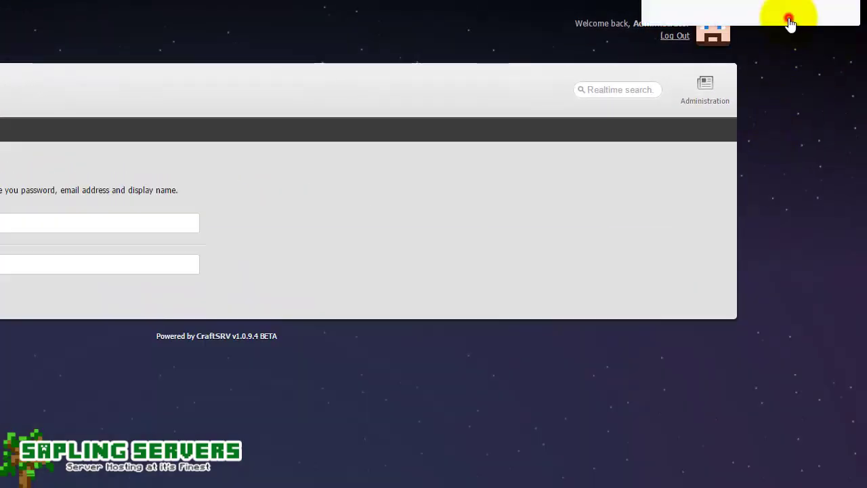
click(797, 112)
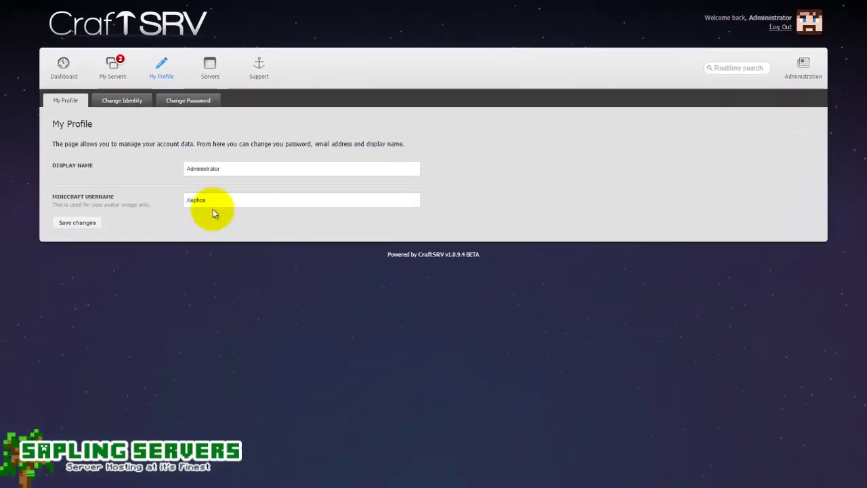
- Restore the original Minecraft username, correct its spelling, and save the profile
double_click(214, 203)
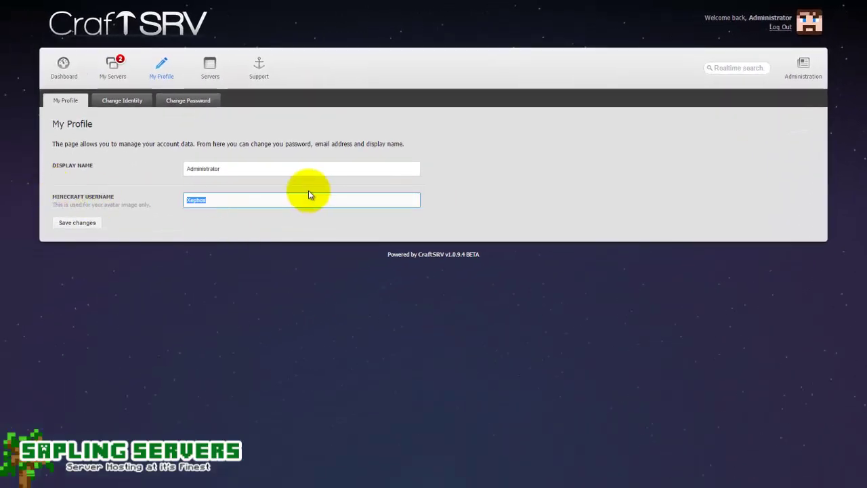
text(Offical)
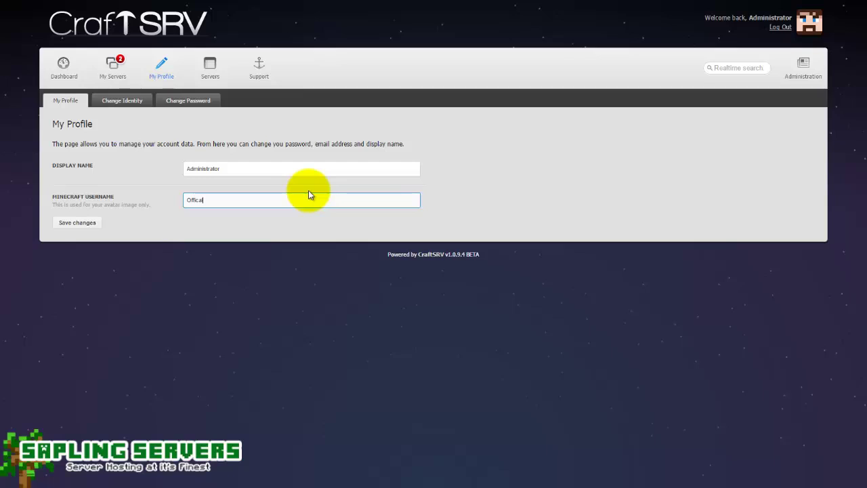
text(DeZrin)
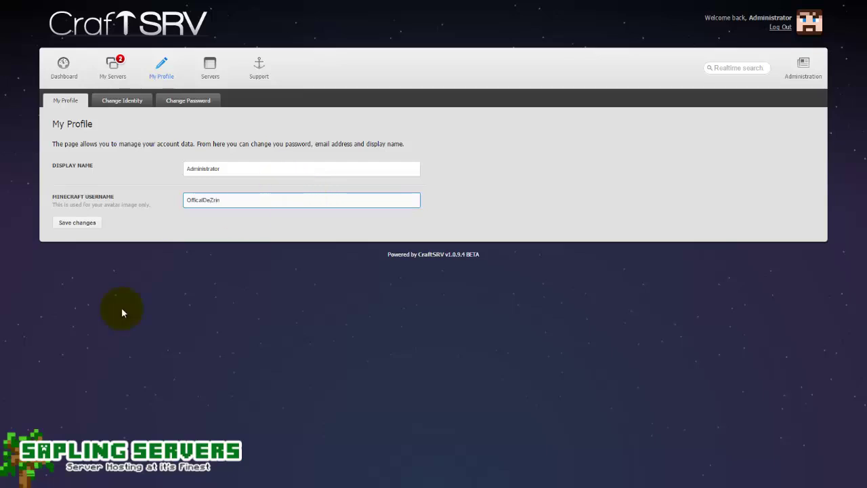
click(76, 223)
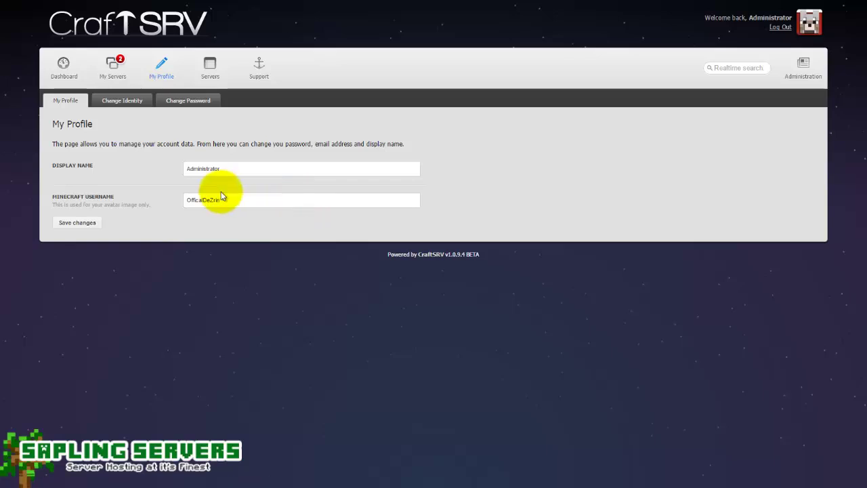
click(200, 200)
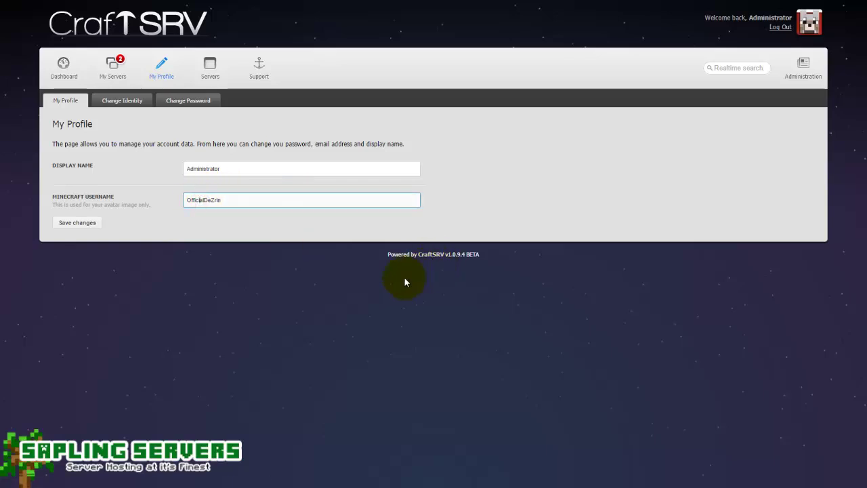
click(77, 222)
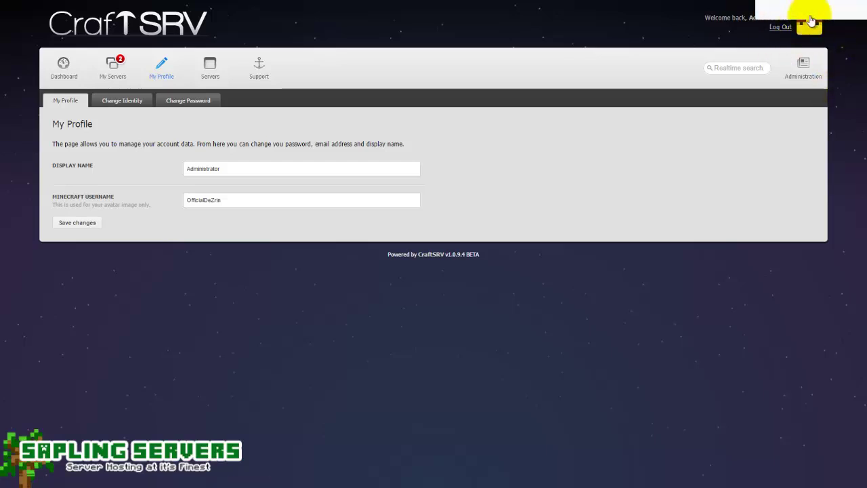
- Review the Change Identity and Change Password forms, then visit Support and its Support Desk link
click(108, 99)
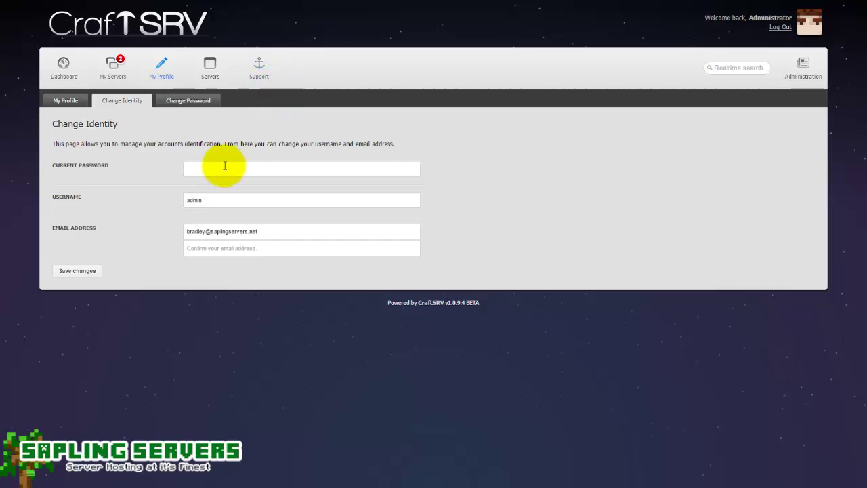
click(224, 167)
click(215, 198)
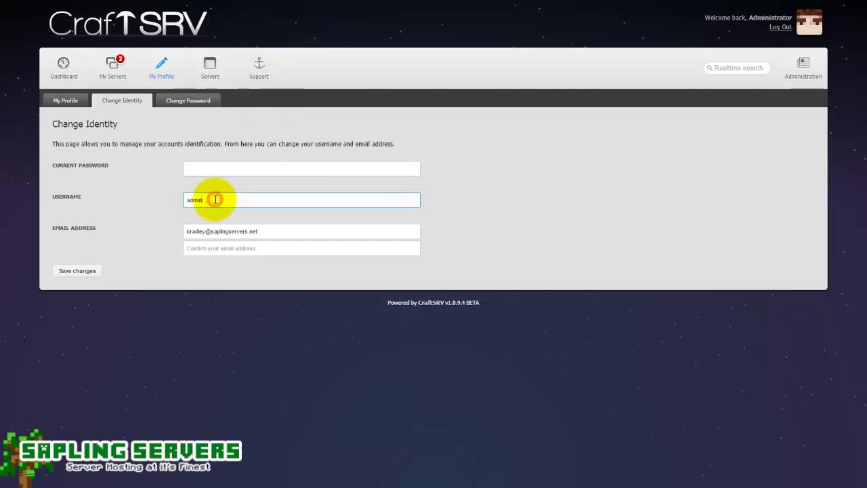
click(238, 248)
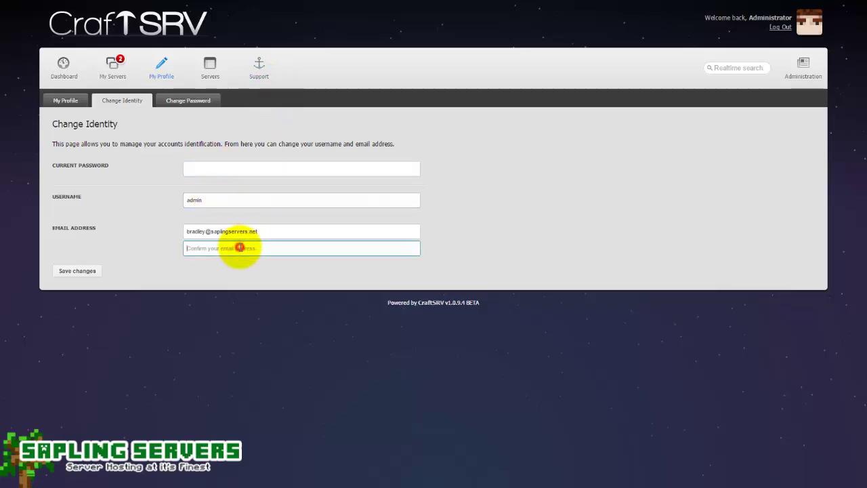
click(169, 98)
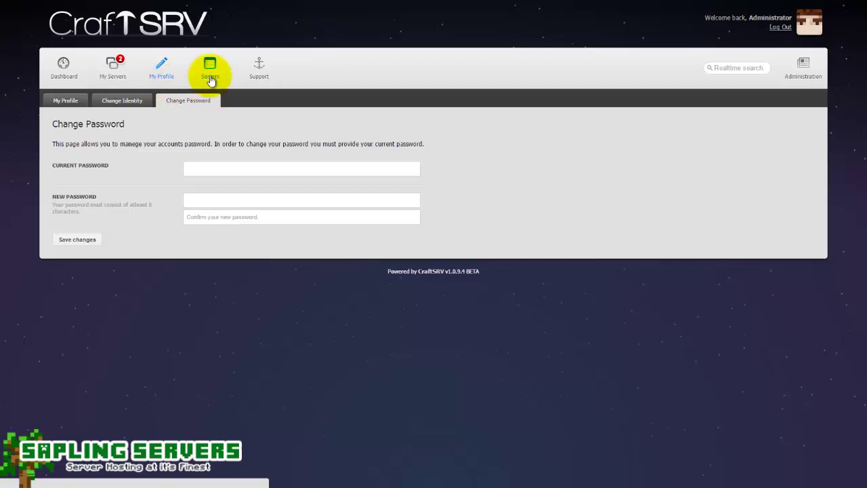
click(261, 73)
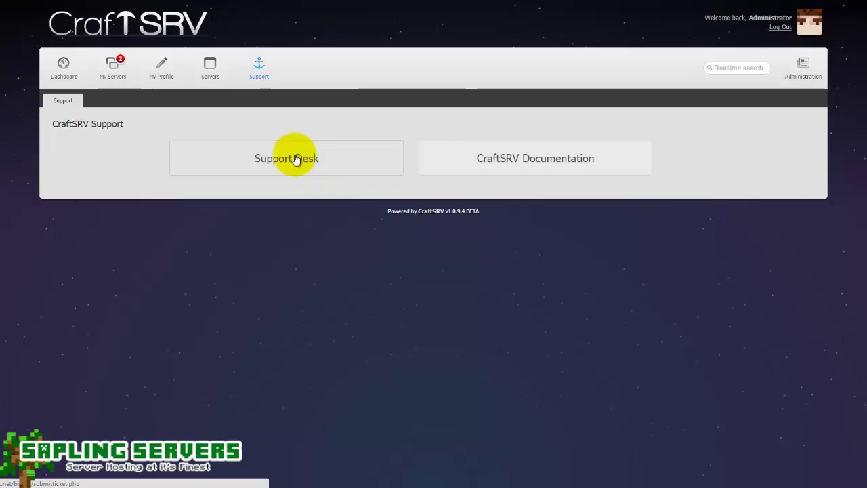
right_click(296, 160)
- Check the Sapling Servers support desk's Open Ticket departments, then return to CraftSRV's server list
click(318, 162)
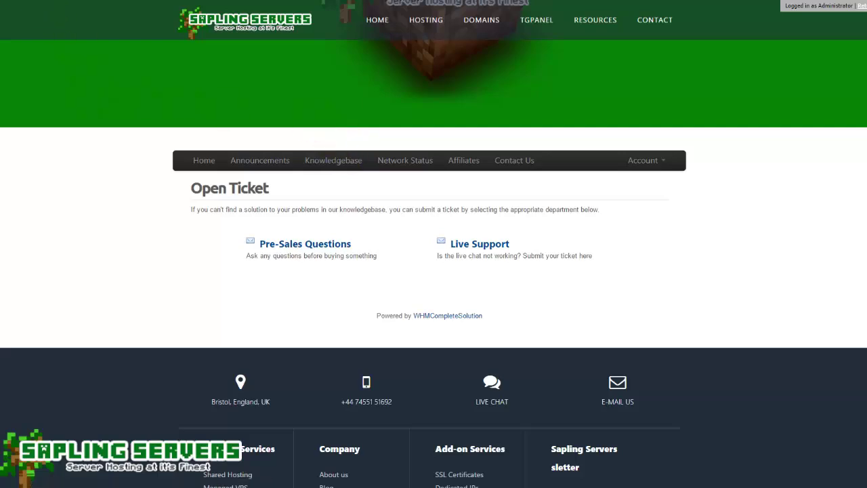
key(ctrl+w)
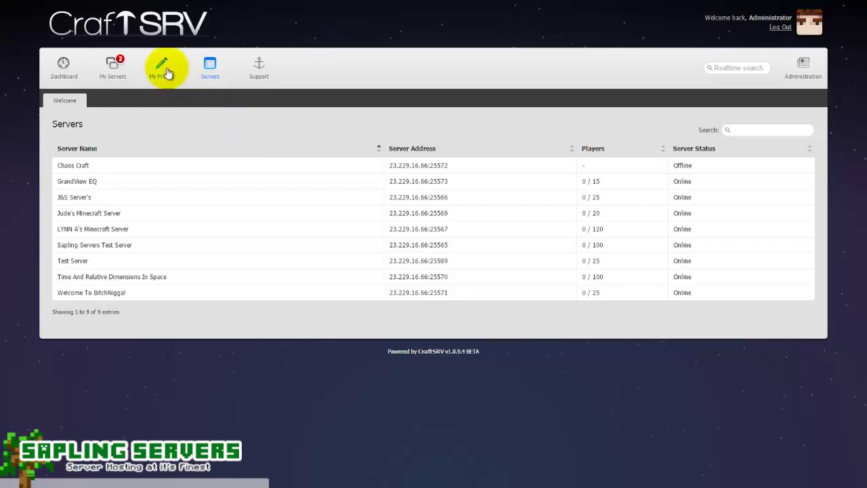
- Go from the Dashboard to My Servers, listing sap0011 and sap0012 both Running
click(80, 75)
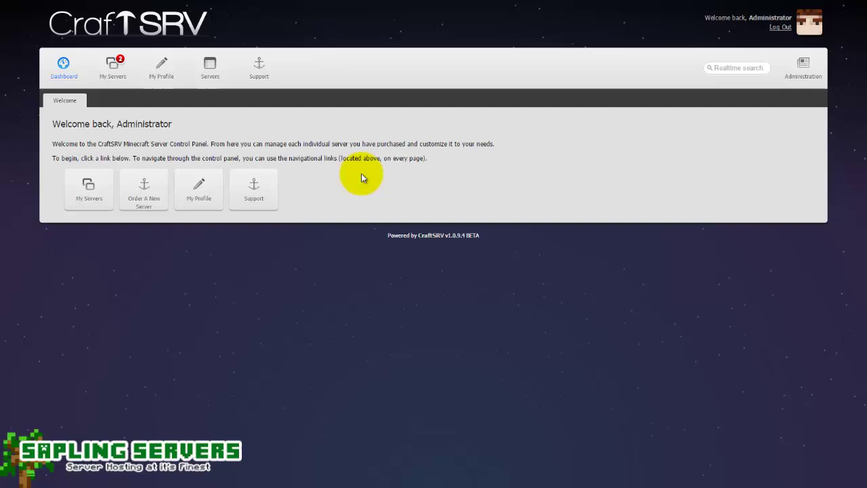
click(117, 72)
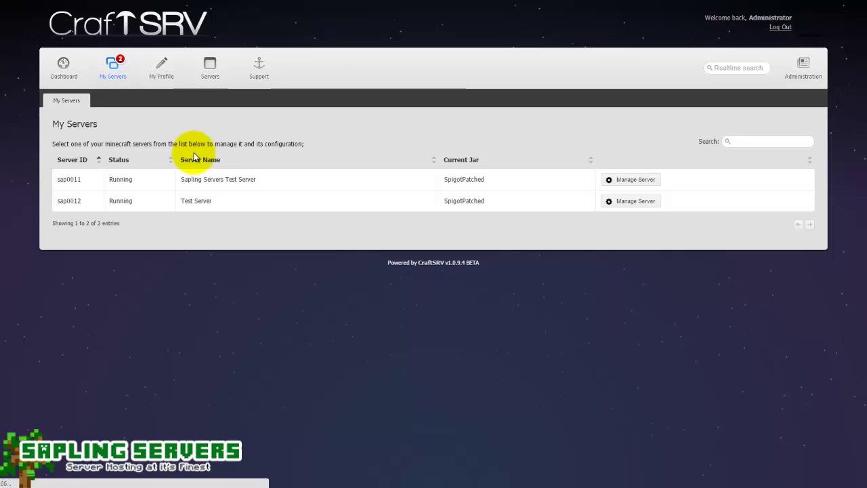
- Open Manage Server for sap0012 to see it Running with 476.10 MB memory and 5.9% CPU
click(629, 201)
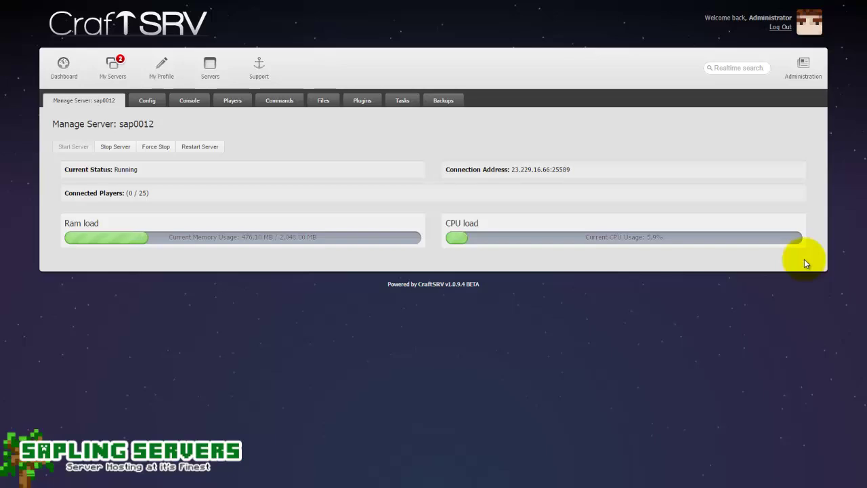
click(650, 487)
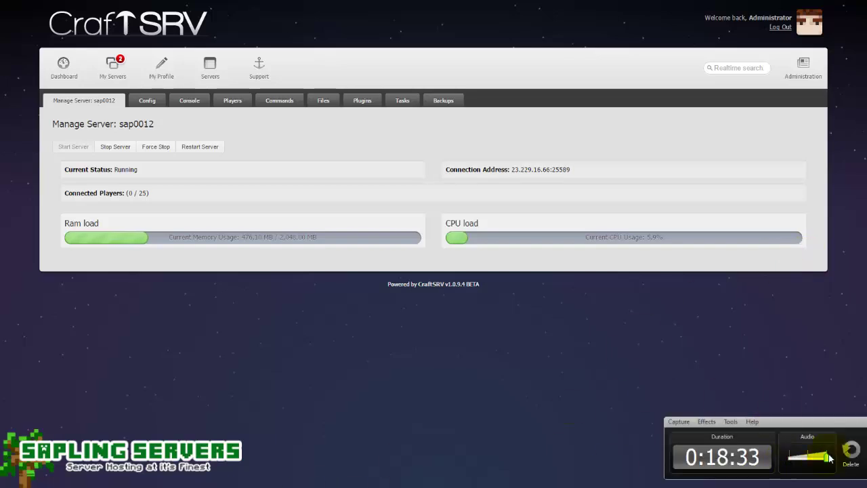